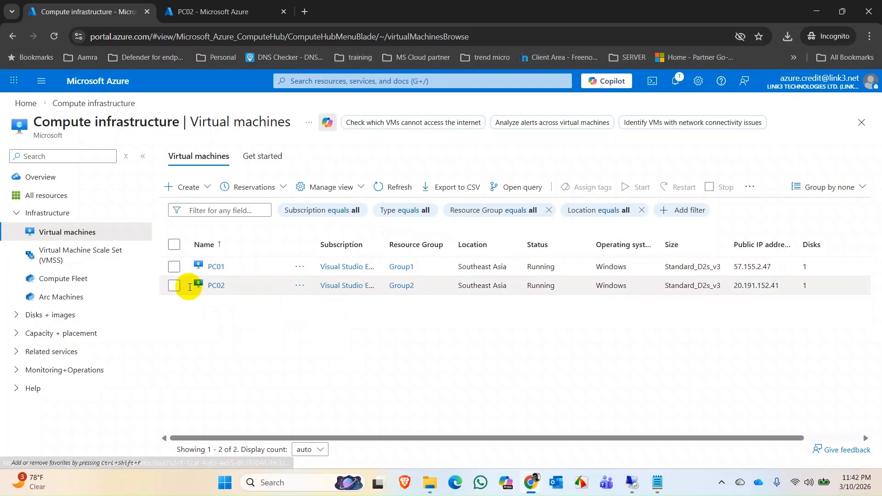
# Open the overviews of virtual machines PC01 and PC02 and compare their private IP addresses and virtual networks.
pyautogui.click(216, 268)
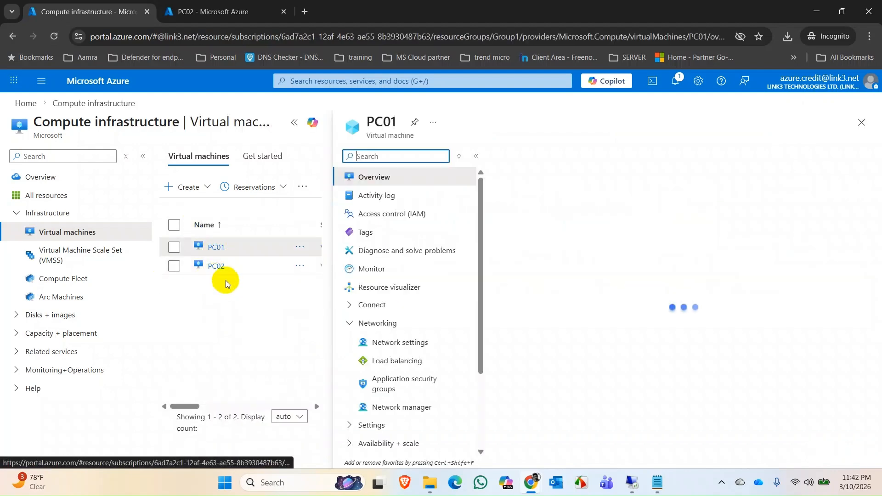
pyautogui.click(296, 125)
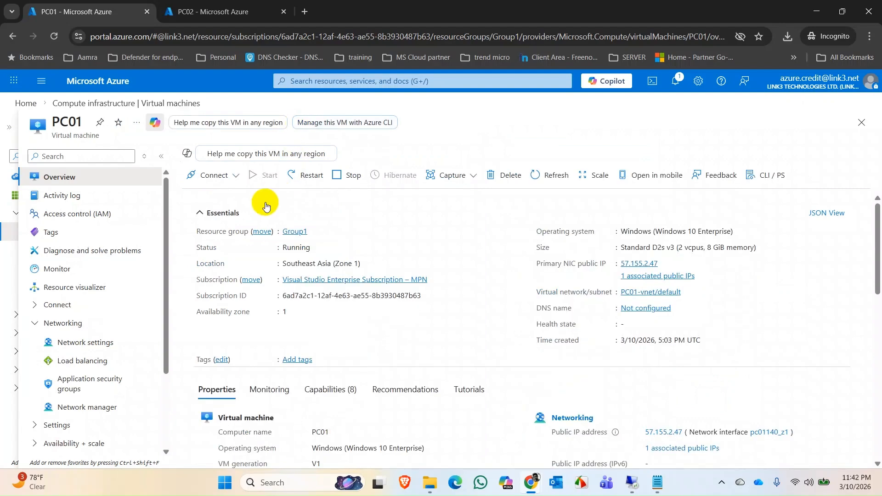
pyautogui.scroll(-2, 631, 365)
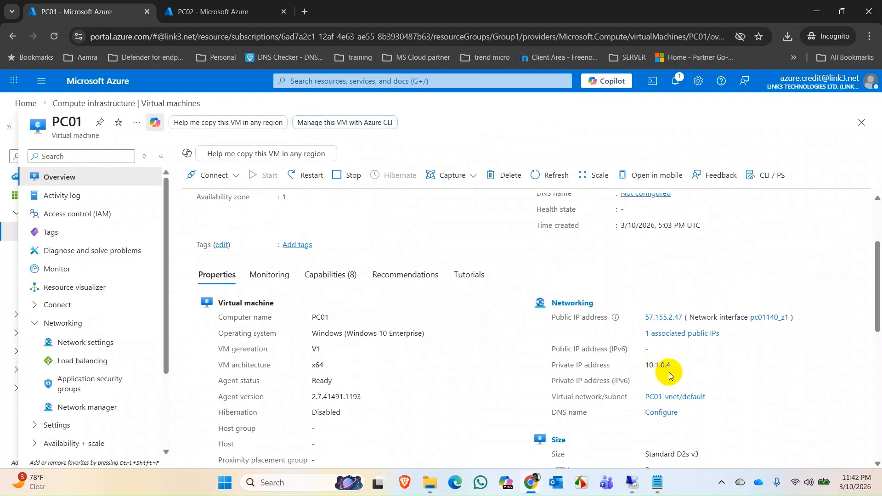
pyautogui.click(215, 13)
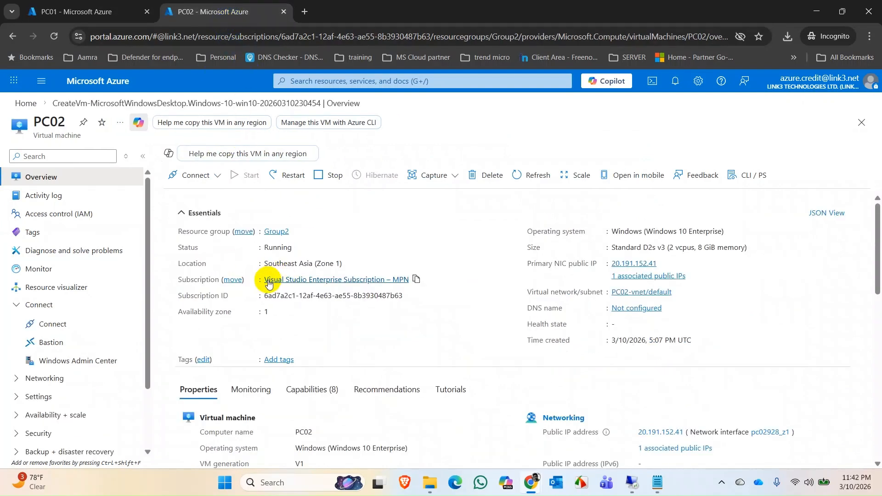
pyautogui.scroll(-2, 576, 346)
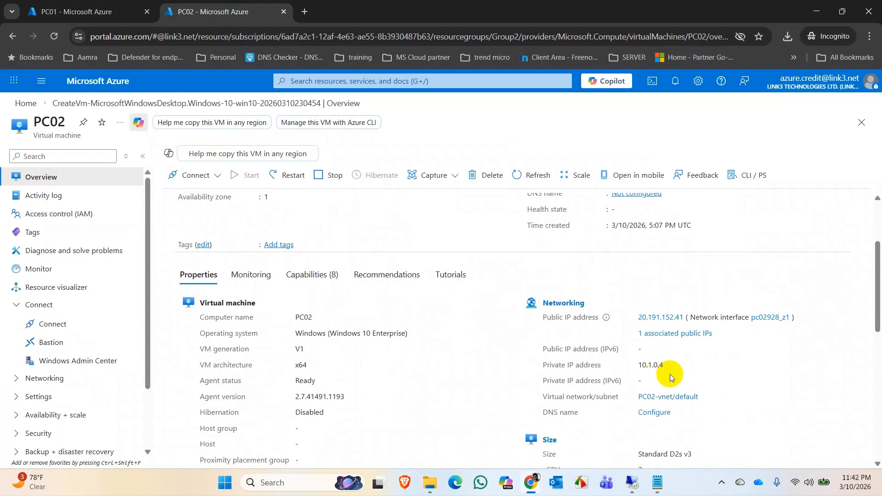
pyautogui.scroll(1, 662, 356)
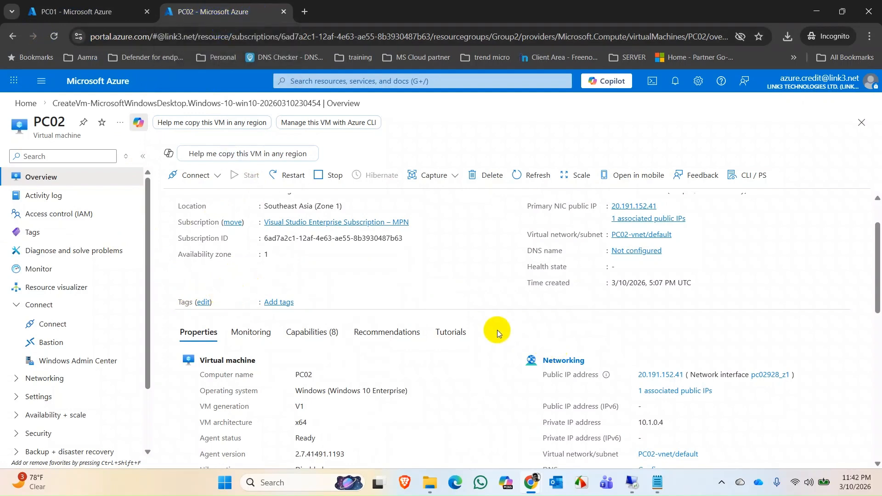
pyautogui.scroll(-1, 496, 321)
pyautogui.scroll(2, 489, 320)
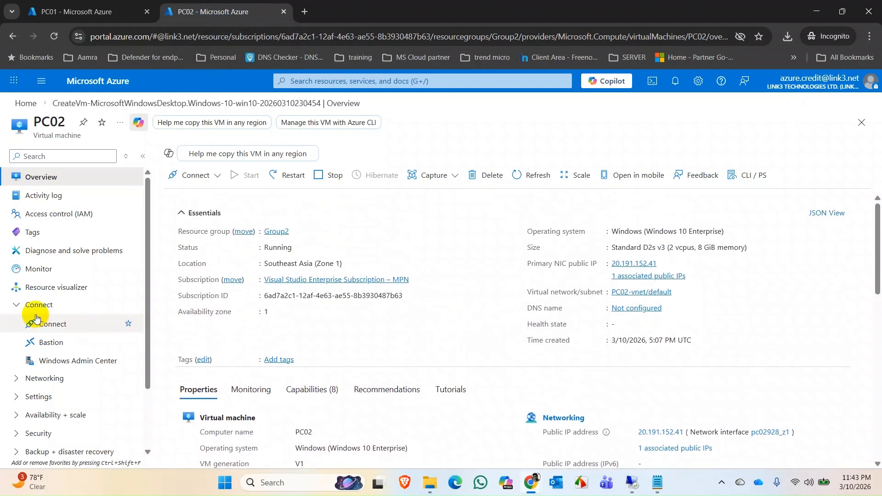
# Open PC02's network settings and compare its virtual network and private IP address with PC01's networking properties.
pyautogui.click(49, 383)
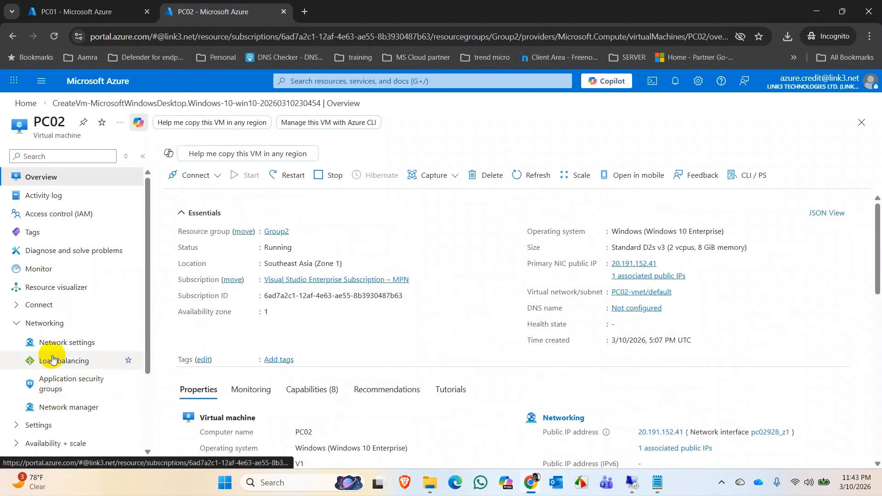
pyautogui.click(63, 345)
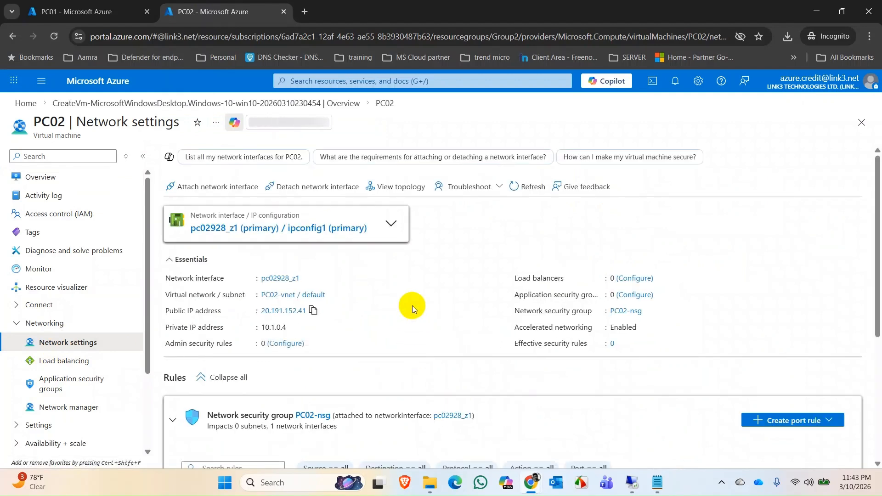
pyautogui.scroll(-1, 428, 312)
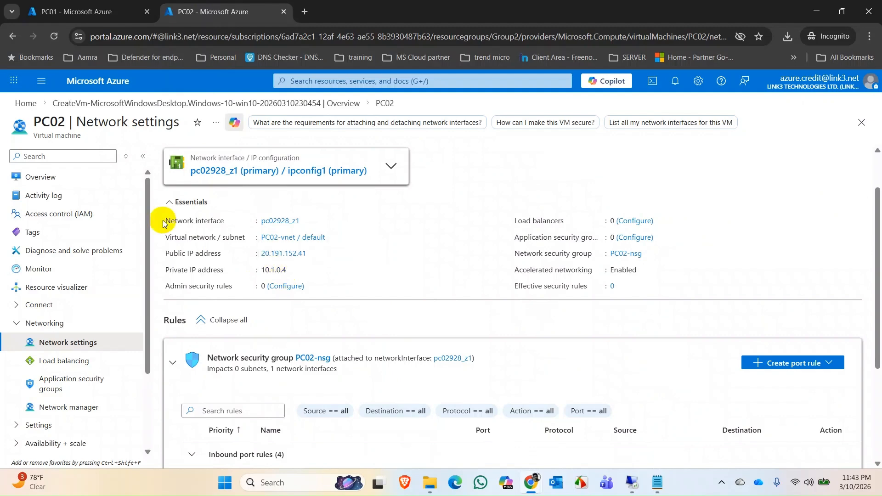
pyautogui.click(95, 11)
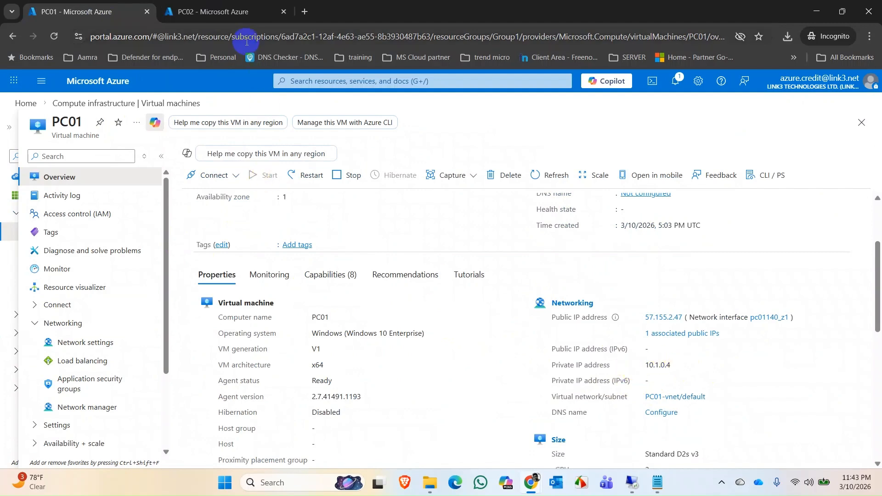
pyautogui.click(235, 13)
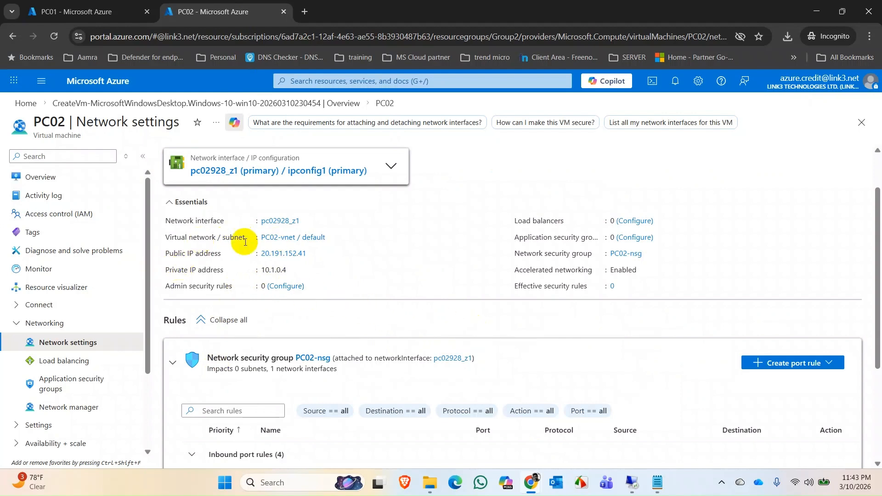
# Open the address space settings of PC02-vnet and add a second IPv4 address space.
pyautogui.click(288, 243)
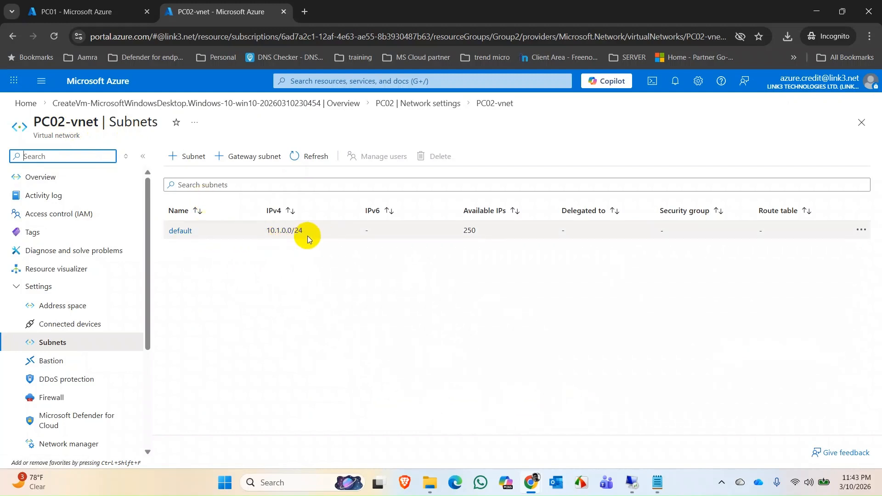
pyautogui.click(65, 306)
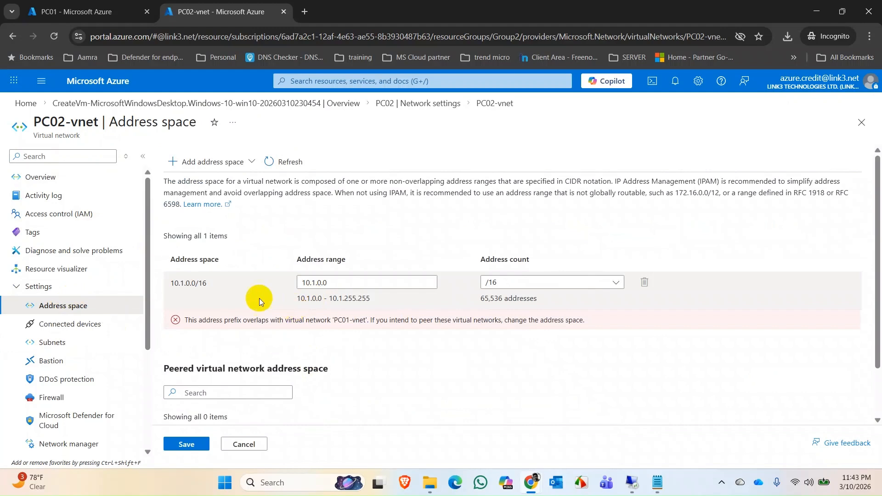
pyautogui.click(203, 166)
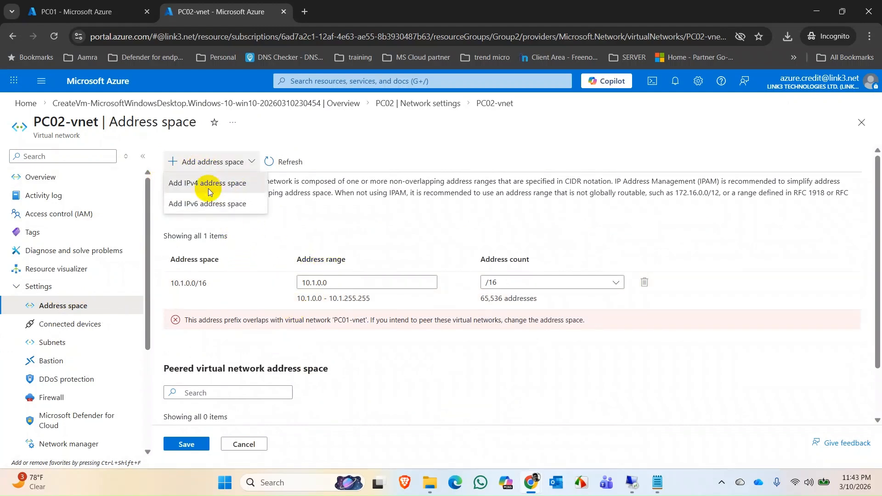
pyautogui.click(208, 191)
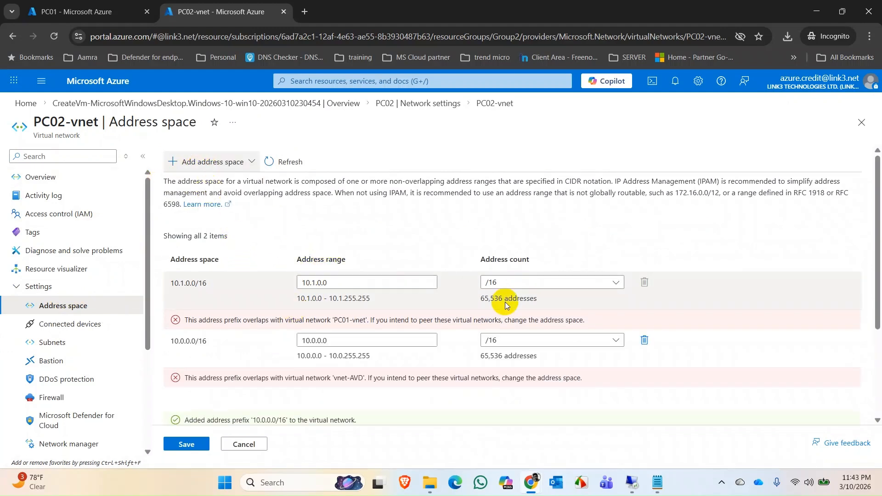
# Try to change PC02-vnet's original address range to 10.2.0.0 and save the address space.
pyautogui.click(314, 281)
pyautogui.press('BackSpace')
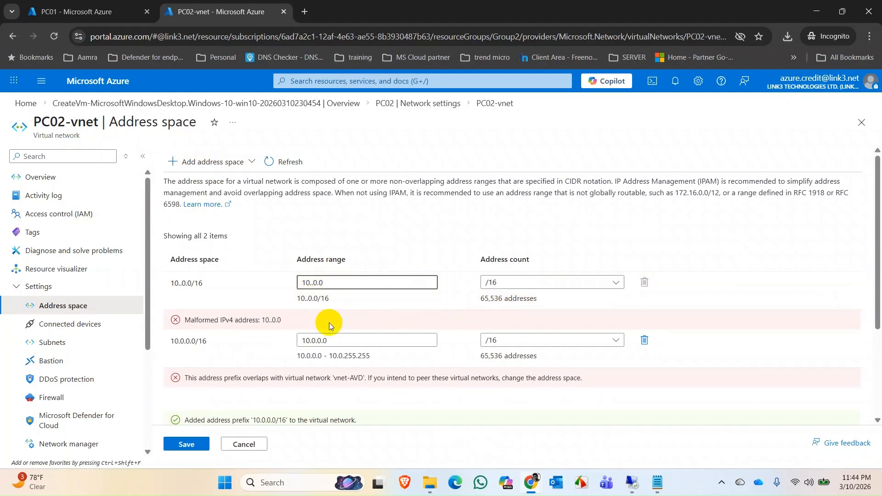
pyautogui.write('2')
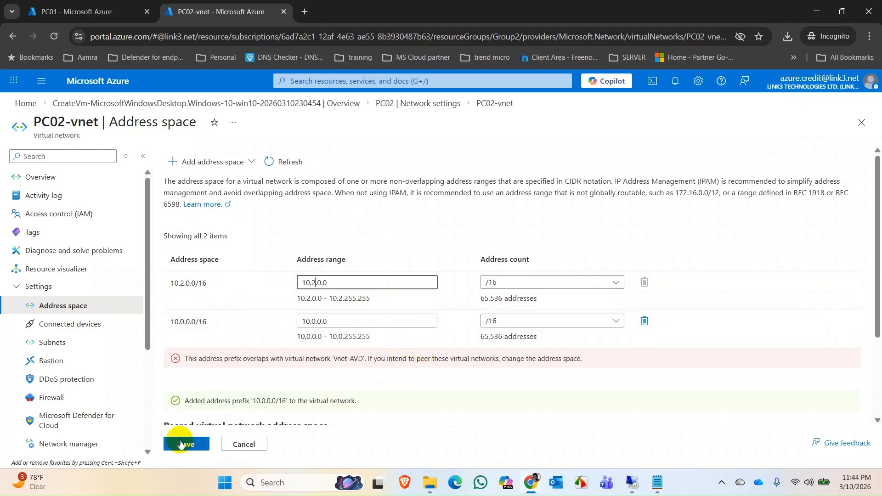
pyautogui.click(180, 443)
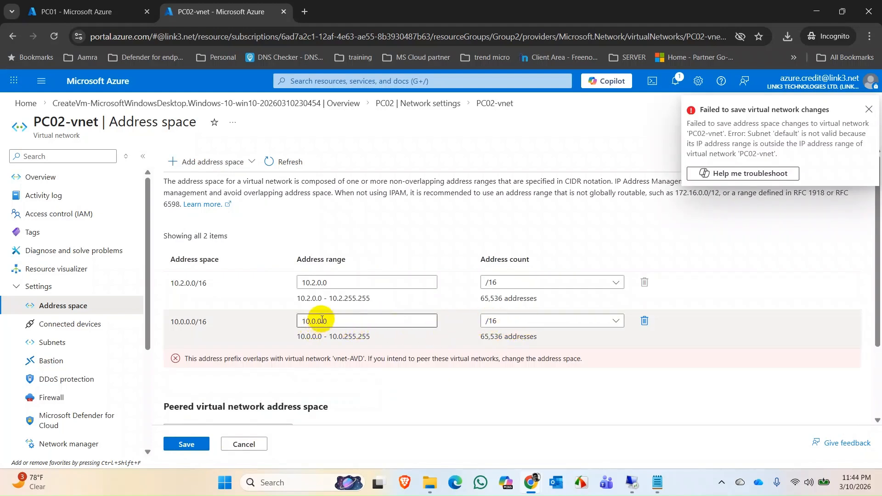
pyautogui.scroll(-2, 370, 326)
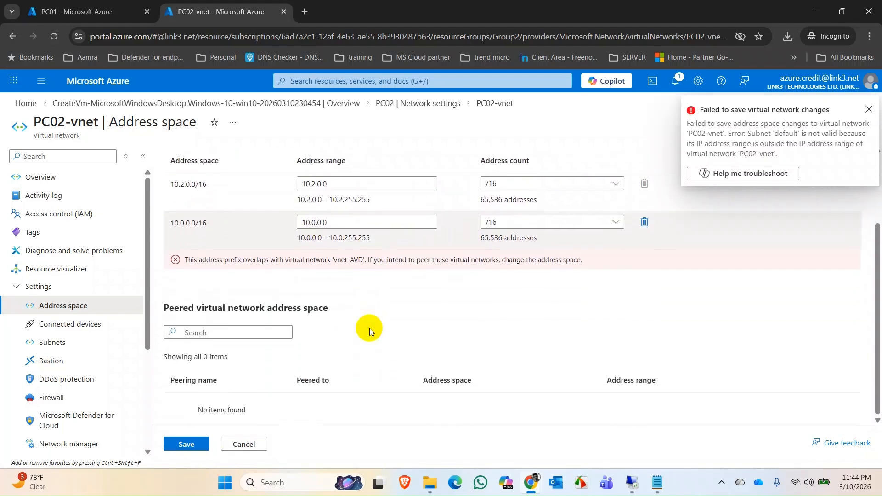
pyautogui.scroll(2, 369, 328)
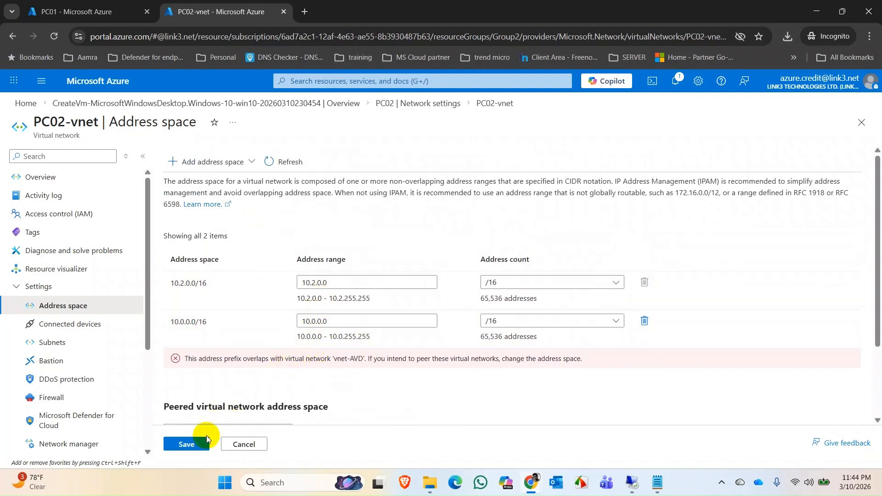
# Set the address range of PC02-vnet's newly added address space to 10.2.0.0.
pyautogui.click(314, 322)
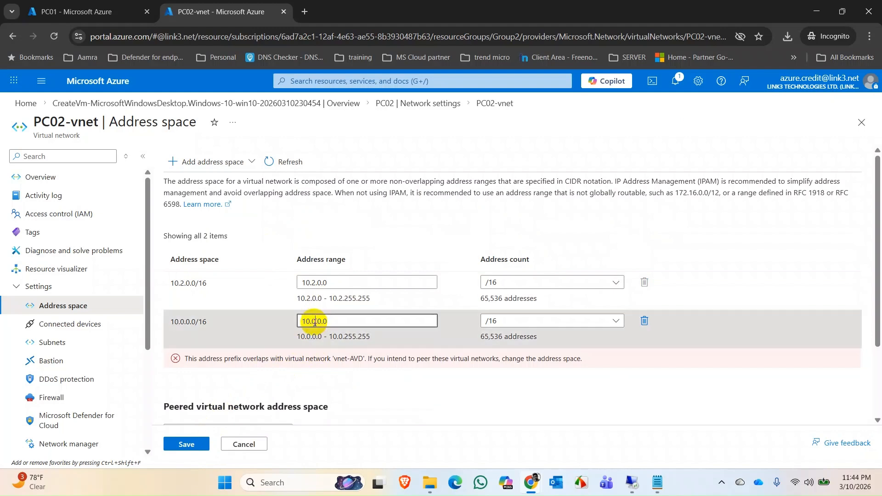
pyautogui.press('BackSpace')
pyautogui.write('2')
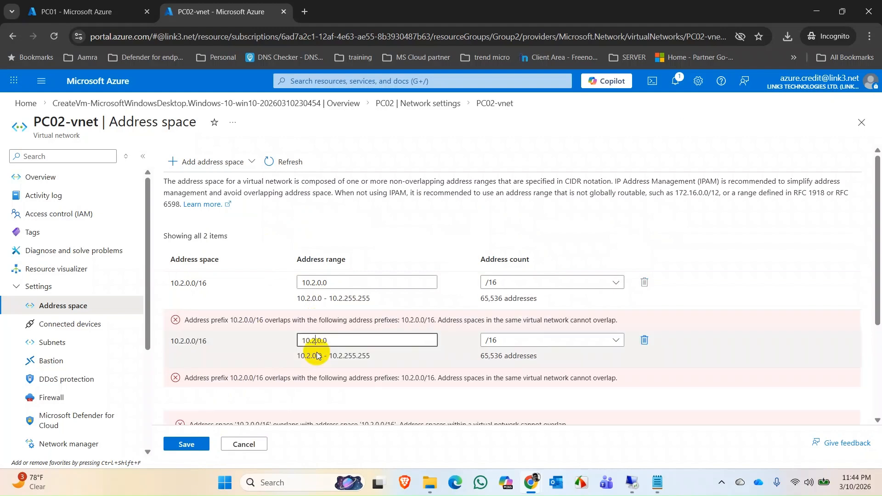
pyautogui.scroll(-1, 216, 302)
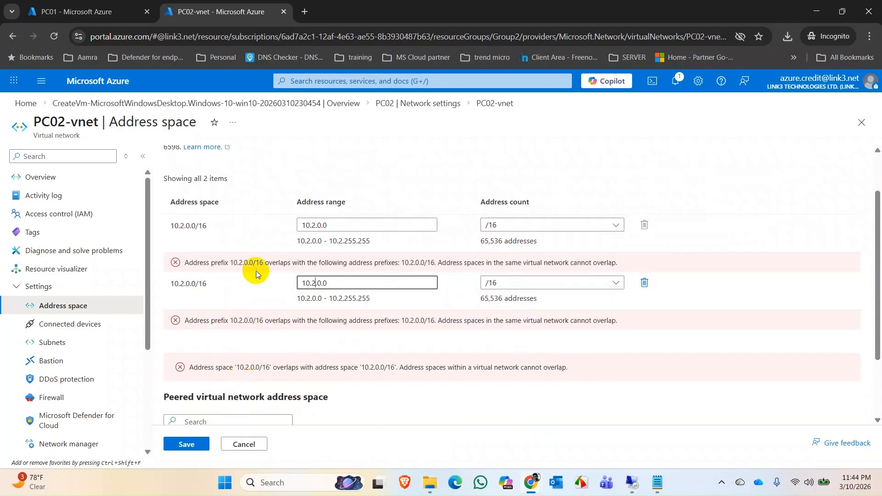
# Set PC02-vnet's first address range back to 10.1.0.0 and save the address space changes.
pyautogui.click(317, 224)
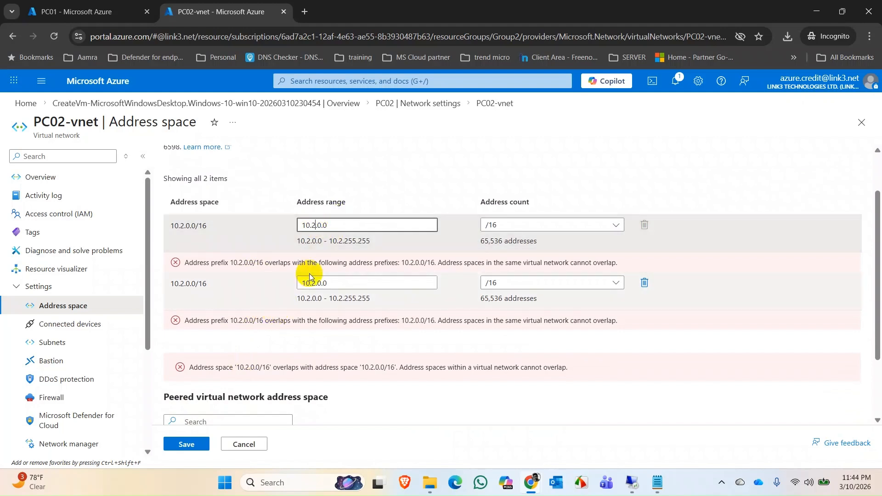
pyautogui.press('BackSpace')
pyautogui.write('1')
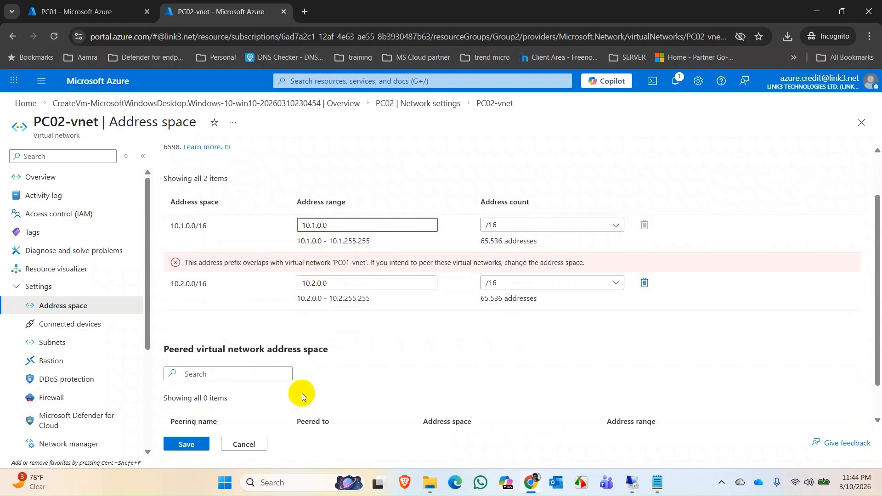
pyautogui.click(182, 444)
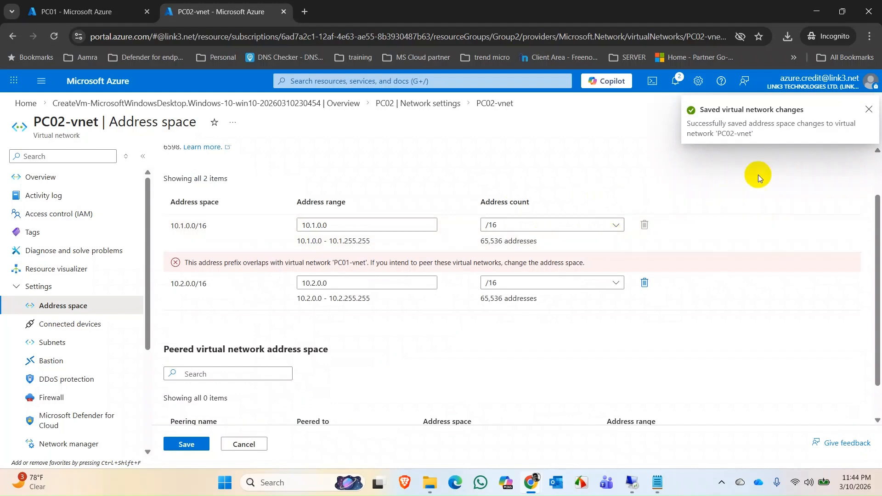
pyautogui.click(871, 109)
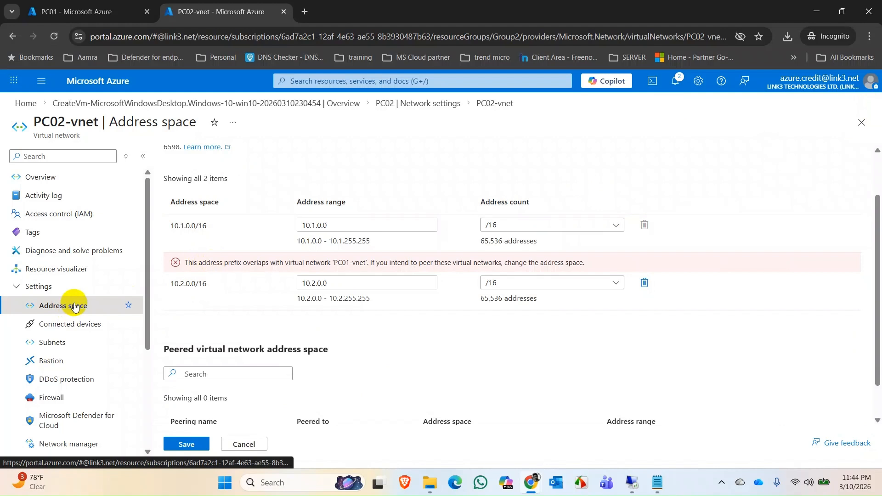
pyautogui.scroll(-1, 391, 358)
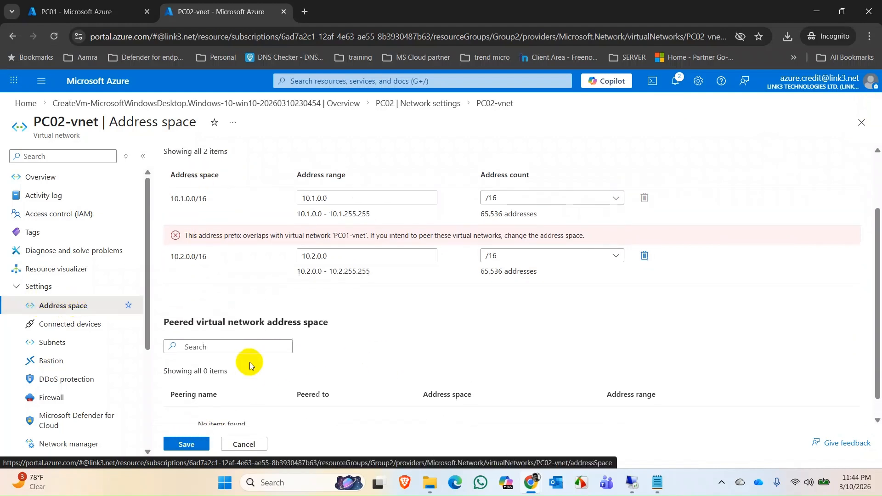
pyautogui.scroll(3, 249, 362)
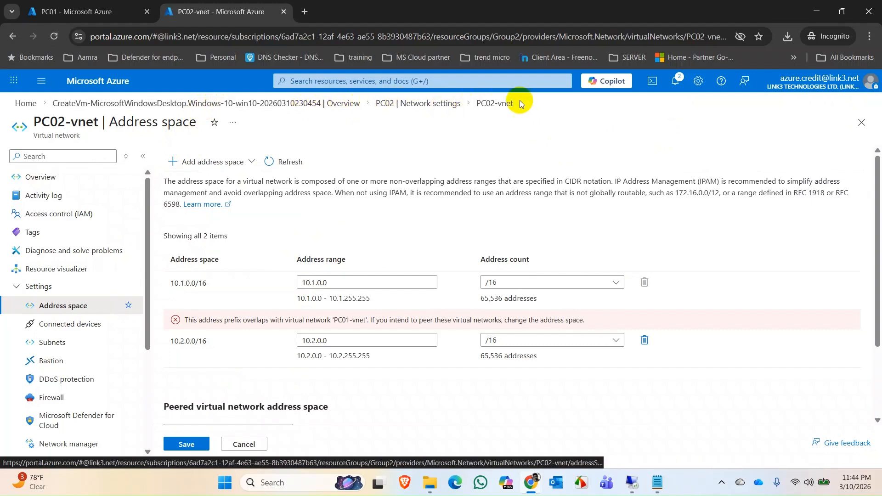
# Open the subnets of PC02-vnet and check the notifications about the saved address space changes.
pyautogui.click(79, 342)
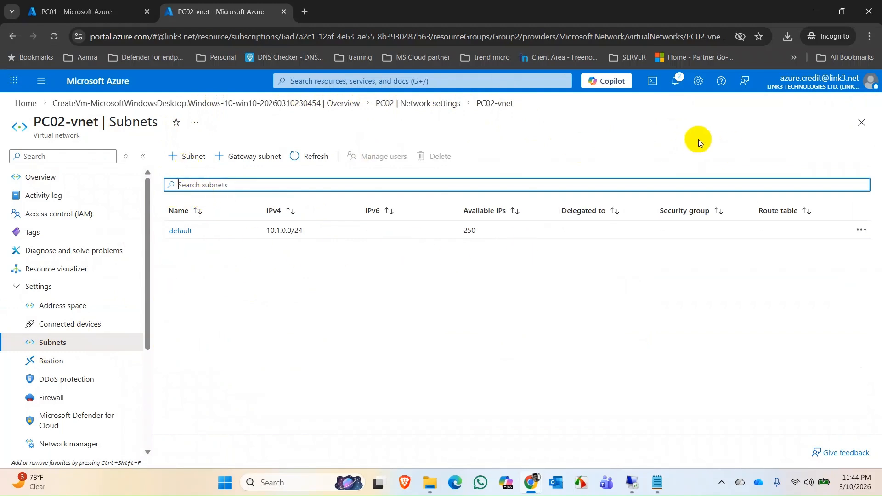
pyautogui.click(675, 82)
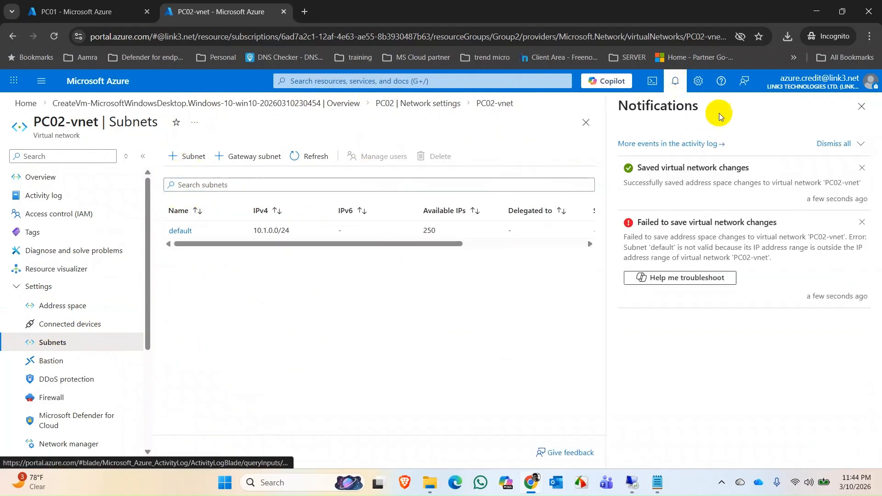
pyautogui.click(861, 107)
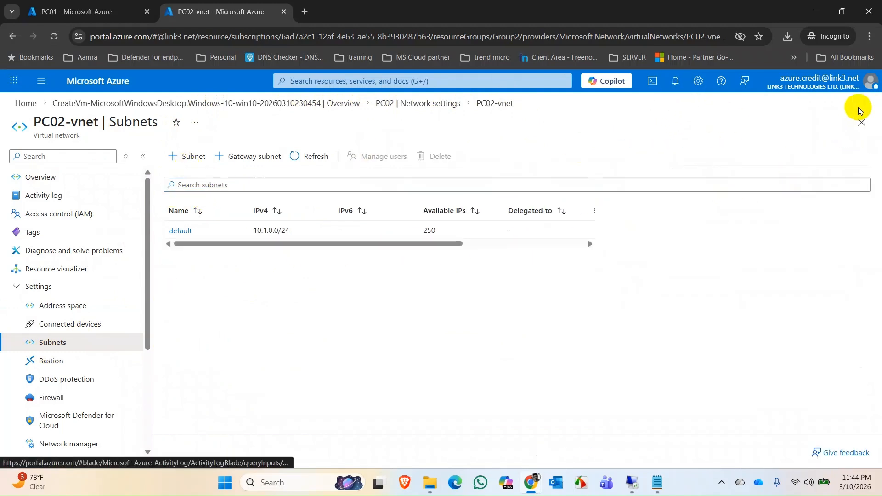
# Add subnet default2 to PC02-vnet in the 10.2.0.0/16 address range, with starting address 10.2.0.0 and size /24.
pyautogui.click(186, 157)
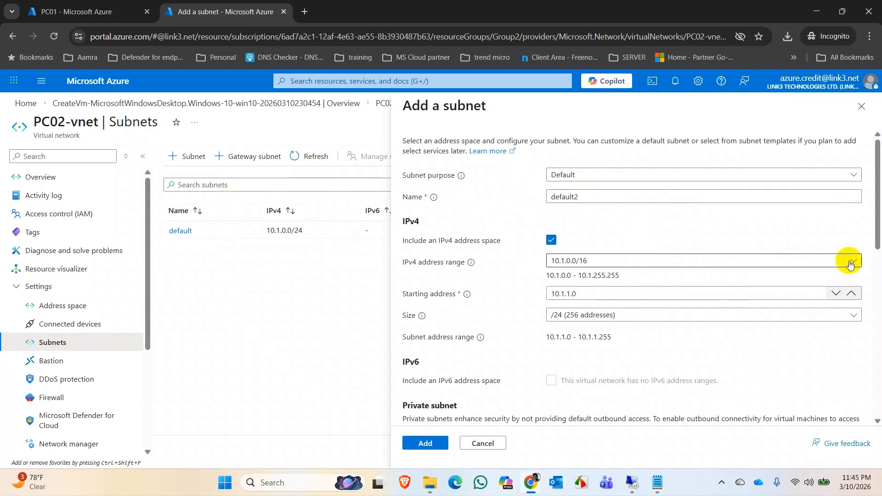
pyautogui.click(793, 261)
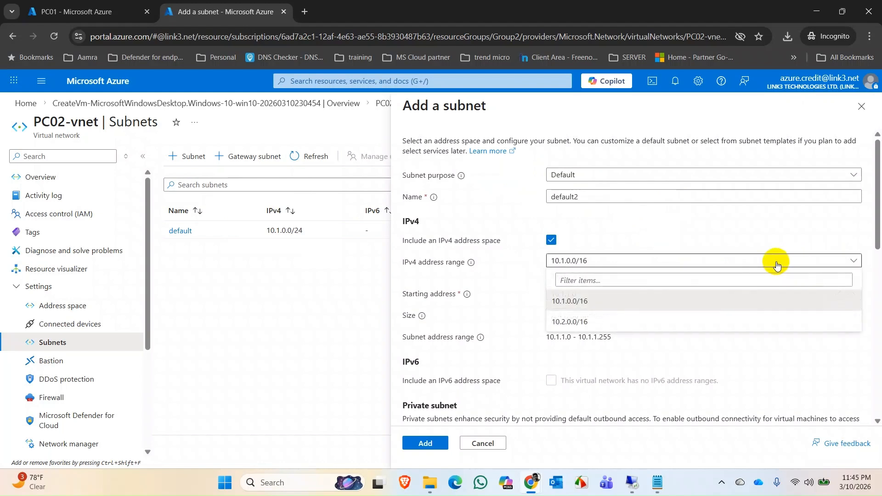
pyautogui.click(579, 322)
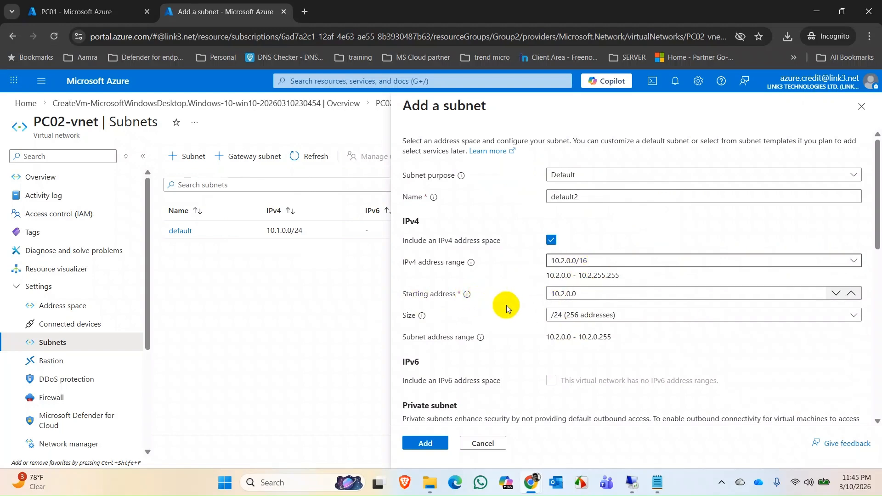
pyautogui.scroll(-10, 480, 351)
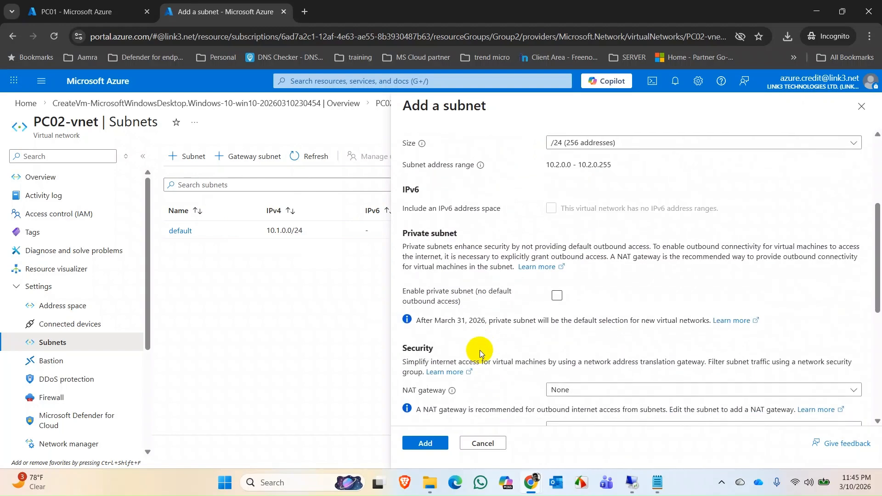
pyautogui.click(434, 447)
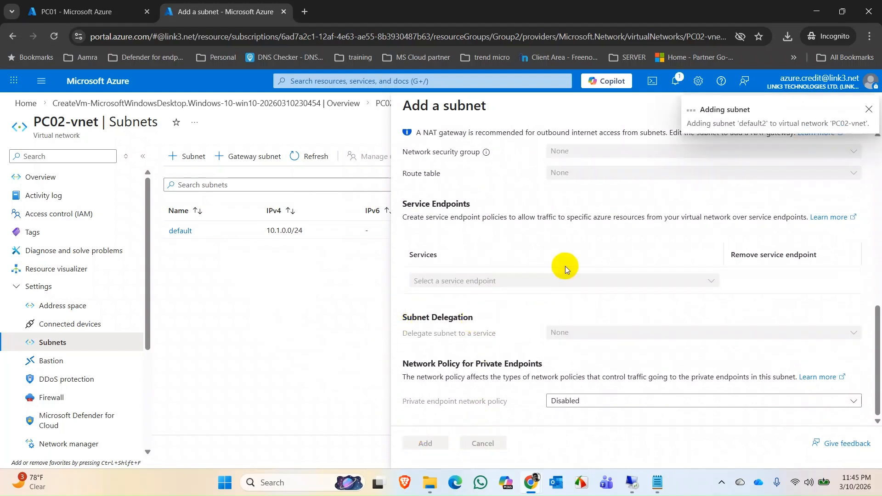
pyautogui.click(868, 111)
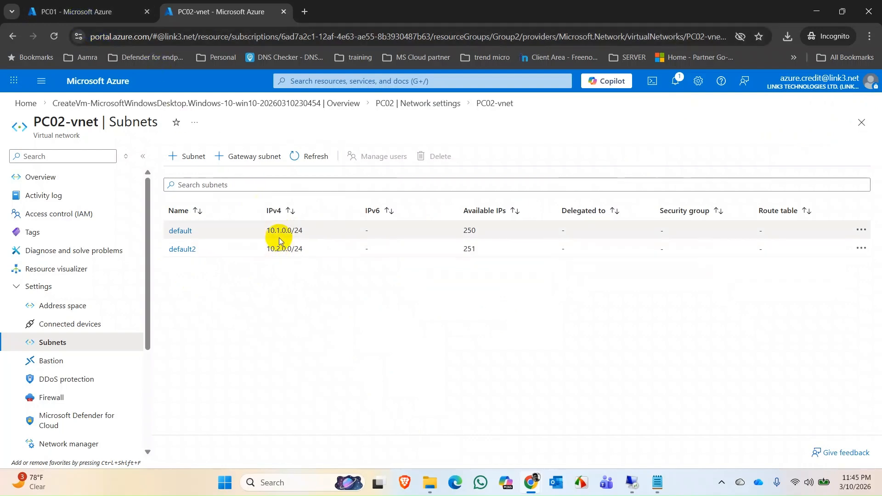
pyautogui.click(110, 12)
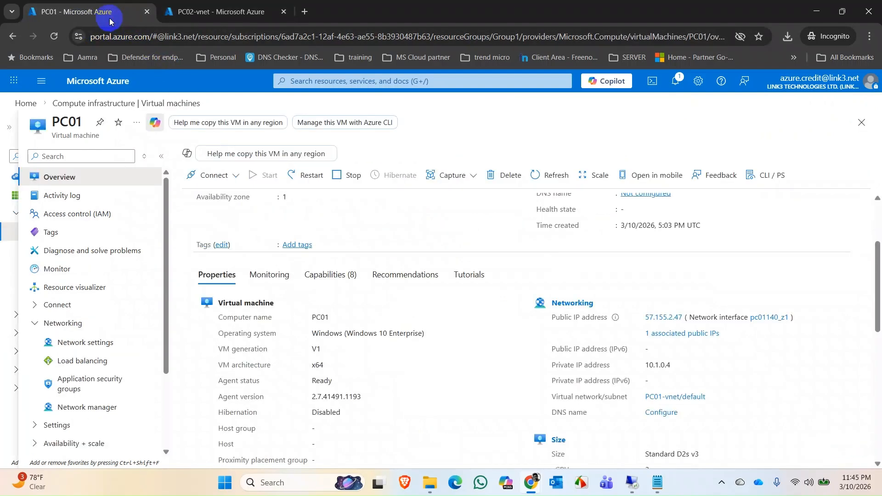
pyautogui.click(201, 9)
pyautogui.click(124, 6)
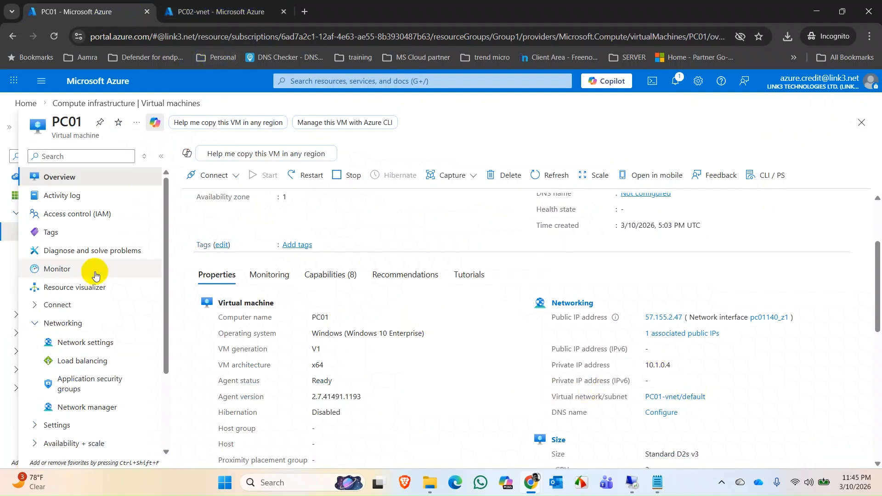
pyautogui.click(191, 3)
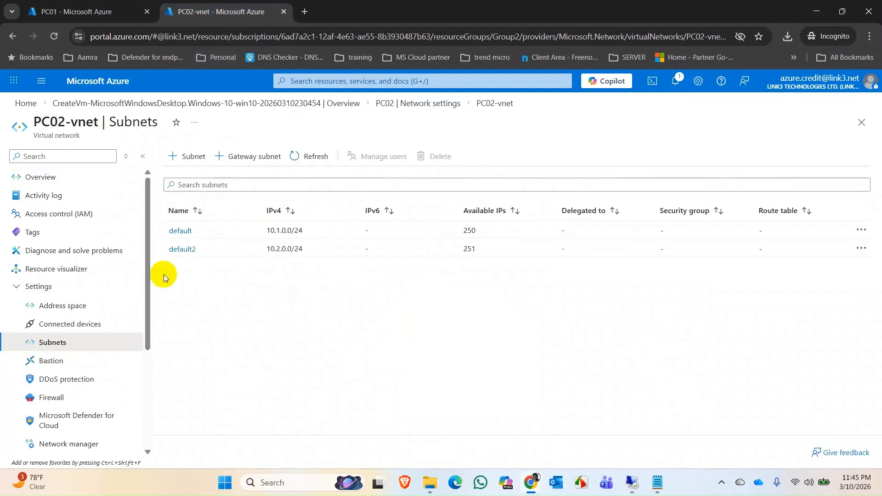
# Open the IP configurations of PC02's primary network interface from its network settings and check which subnets it offers.
pyautogui.click(439, 103)
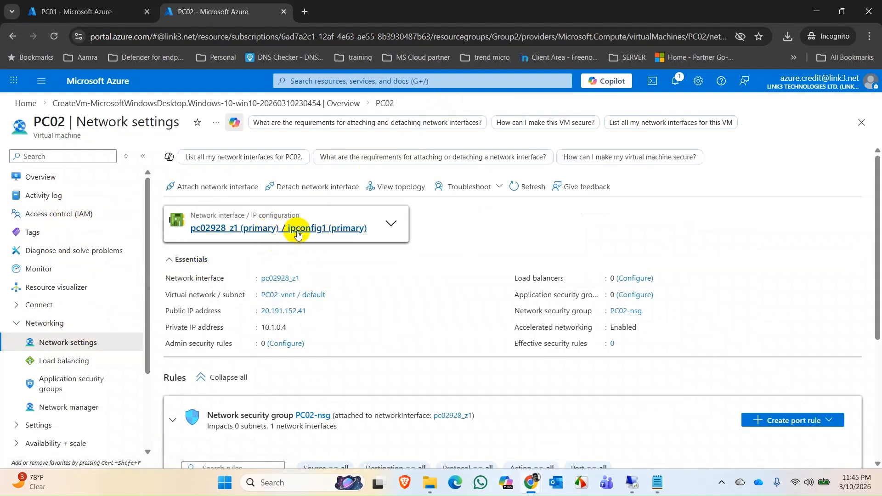
pyautogui.click(243, 230)
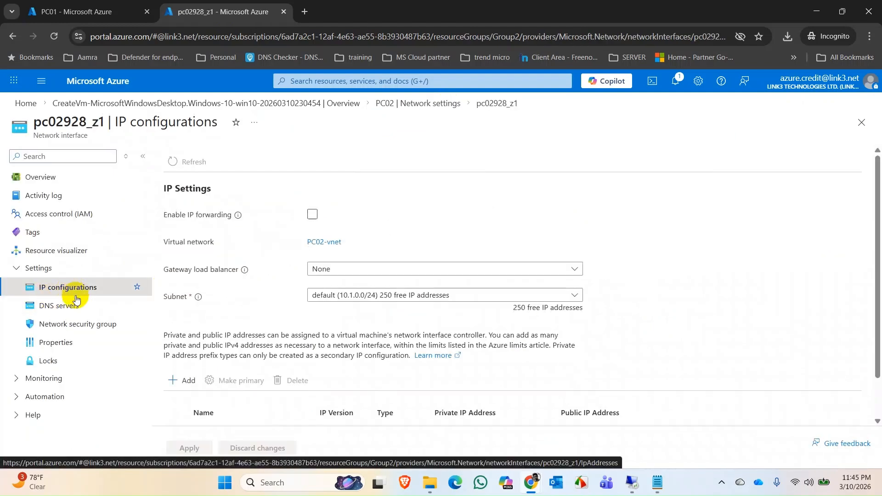
pyautogui.click(505, 301)
pyautogui.click(505, 302)
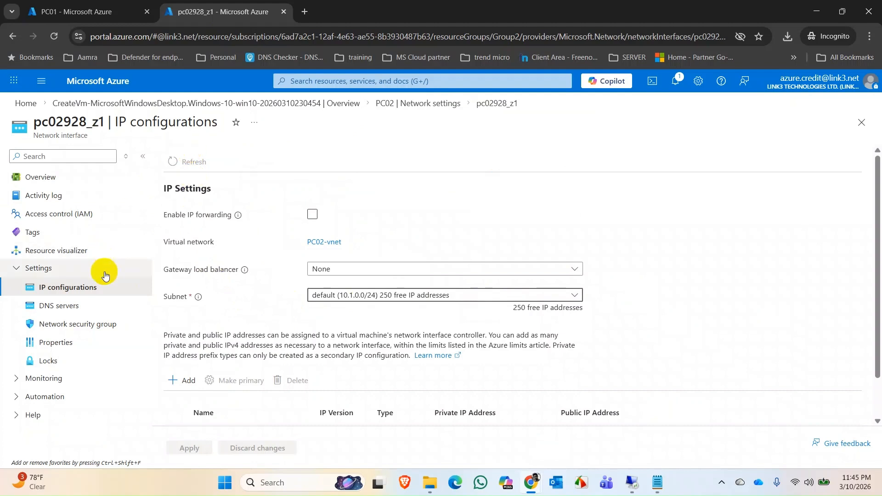
pyautogui.scroll(-1, 297, 298)
pyautogui.scroll(1, 298, 294)
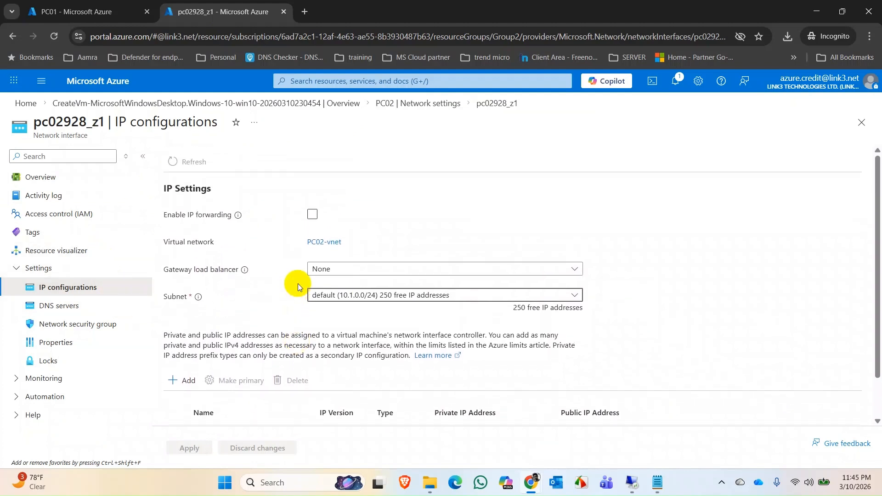
pyautogui.scroll(-1, 298, 279)
pyautogui.scroll(1, 297, 278)
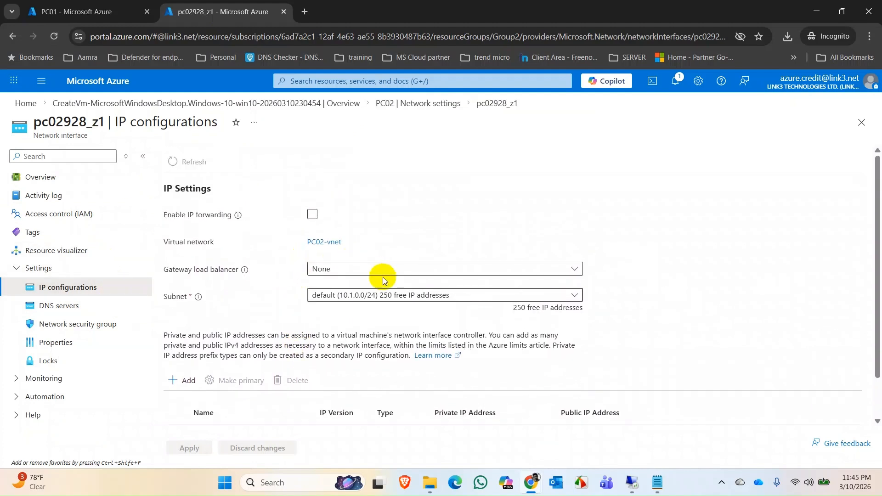
pyautogui.click(403, 300)
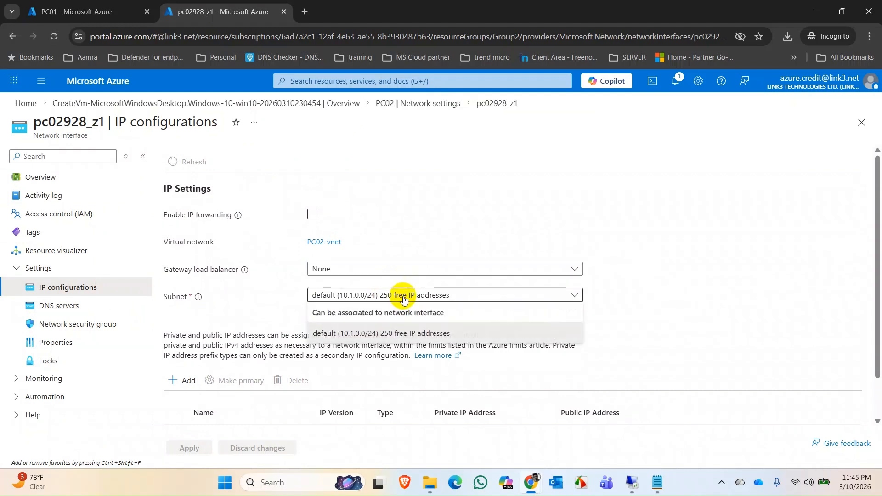
pyautogui.click(403, 298)
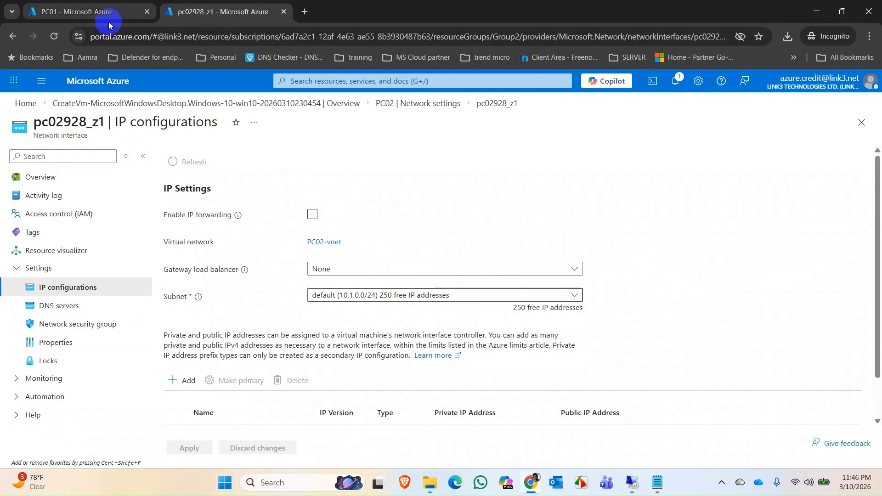
# Reload the IP configurations page, assign subnet default2 (10.2.0.0/24) to the network interface, and apply the change.
pyautogui.click(53, 37)
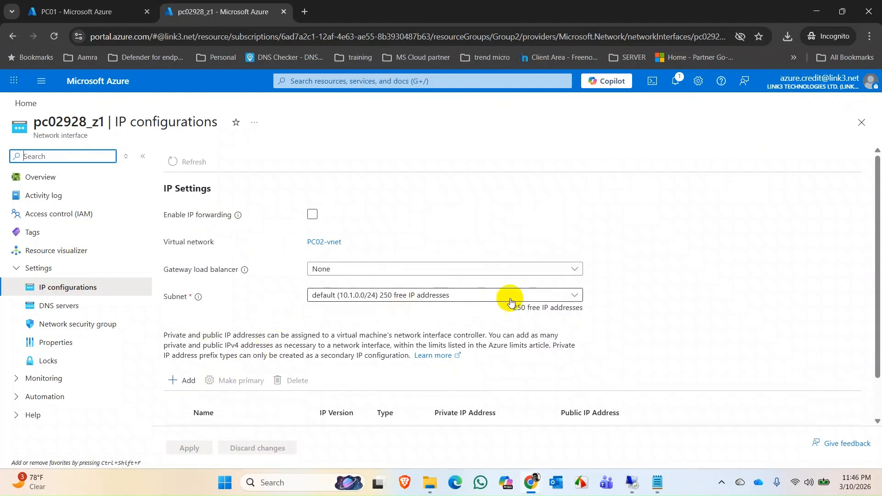
pyautogui.click(536, 299)
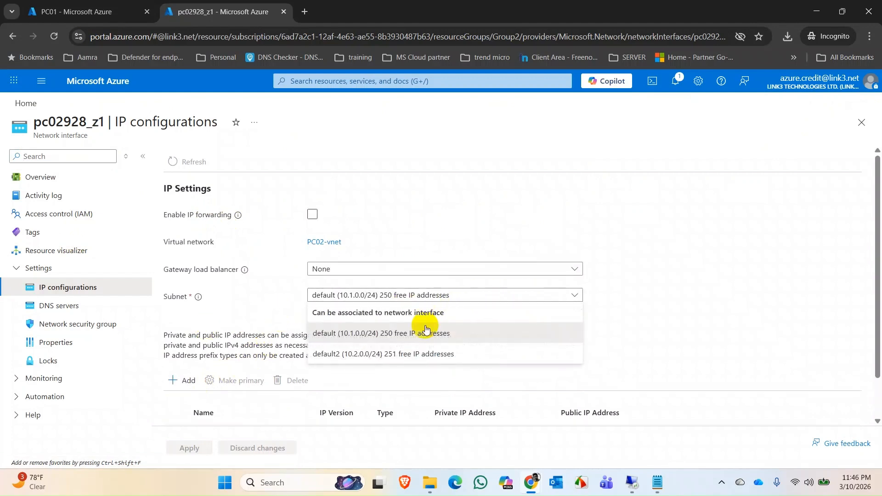
pyautogui.click(369, 355)
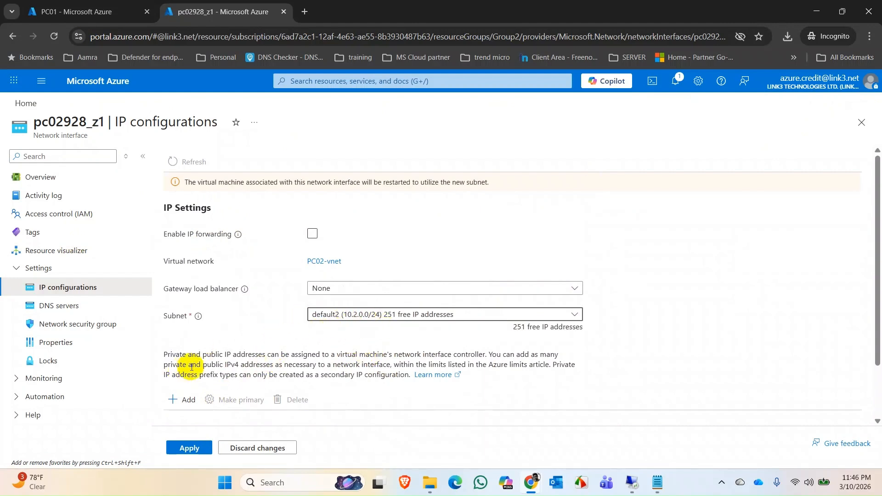
pyautogui.scroll(-2, 207, 404)
pyautogui.click(193, 448)
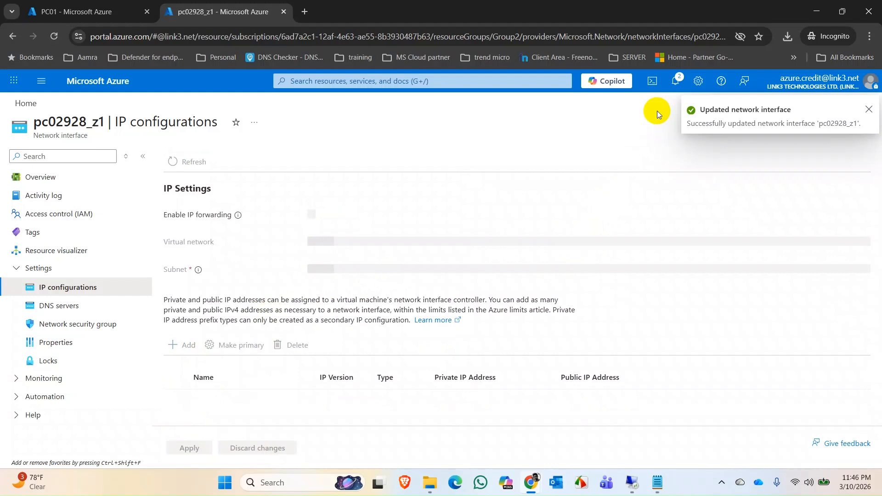
pyautogui.scroll(-1, 274, 337)
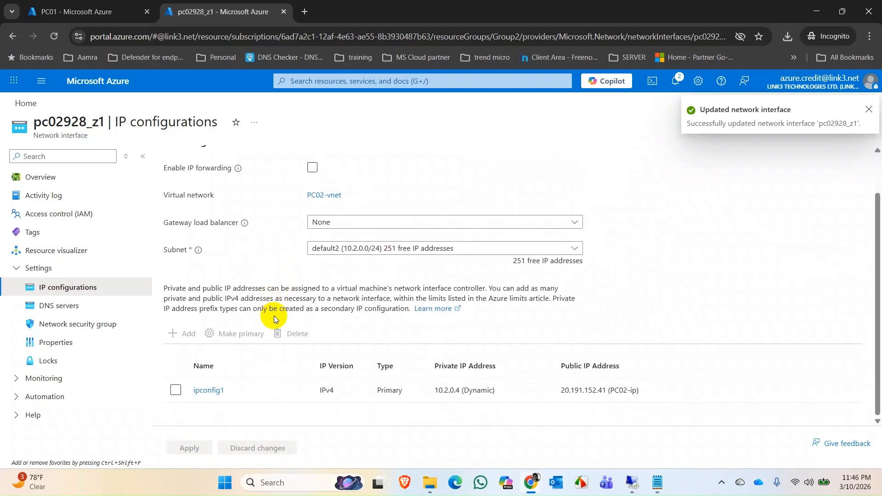
# Open PC02 from the virtual machines list and review its virtual network, subnet and private IP address.
pyautogui.click(61, 177)
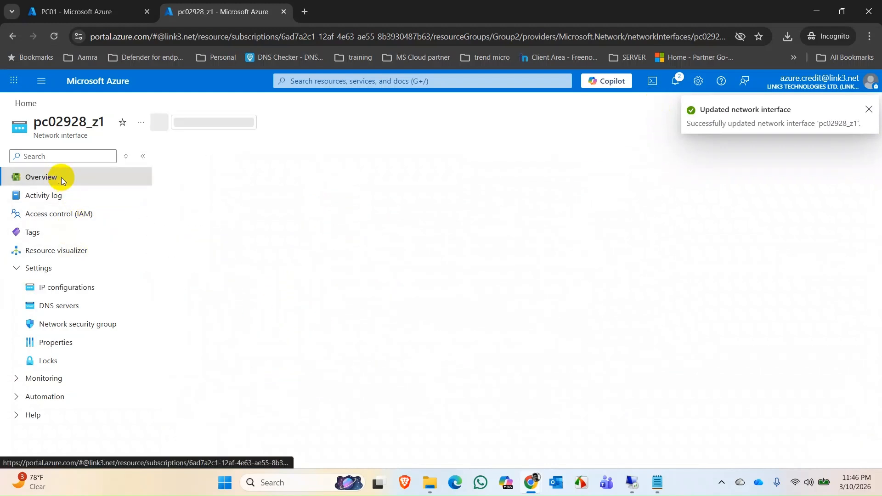
pyautogui.click(374, 81)
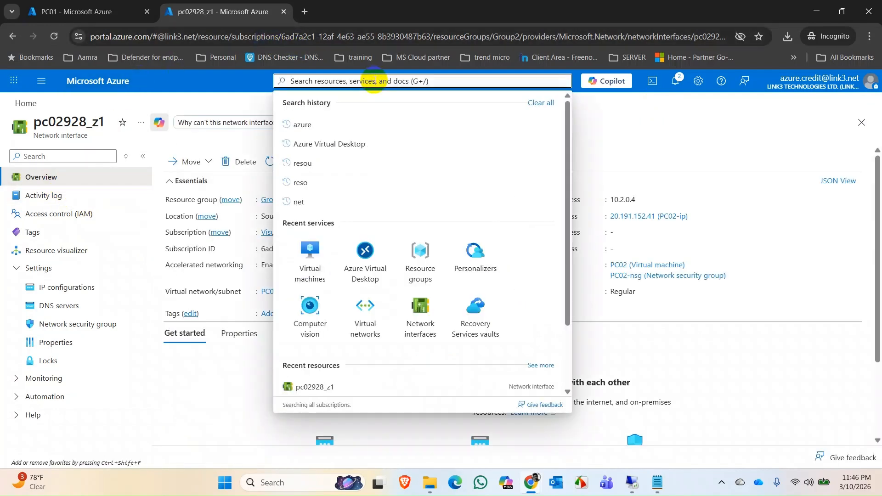
pyautogui.click(309, 274)
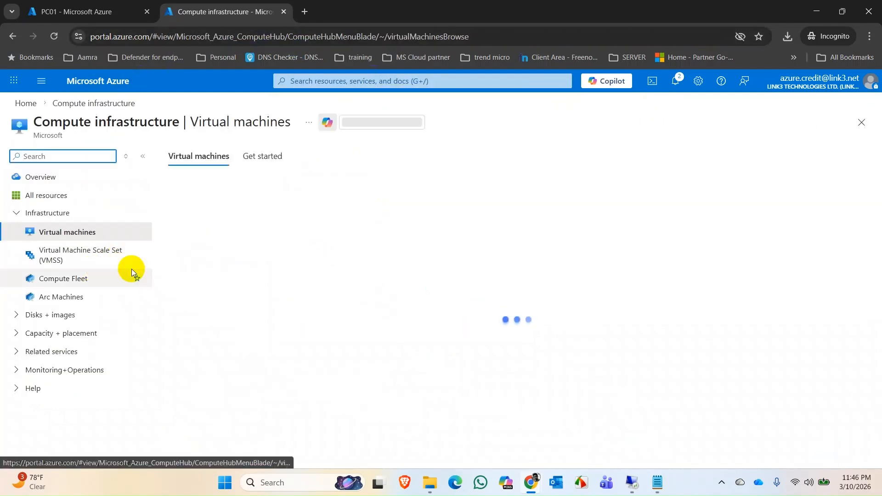
pyautogui.click(219, 289)
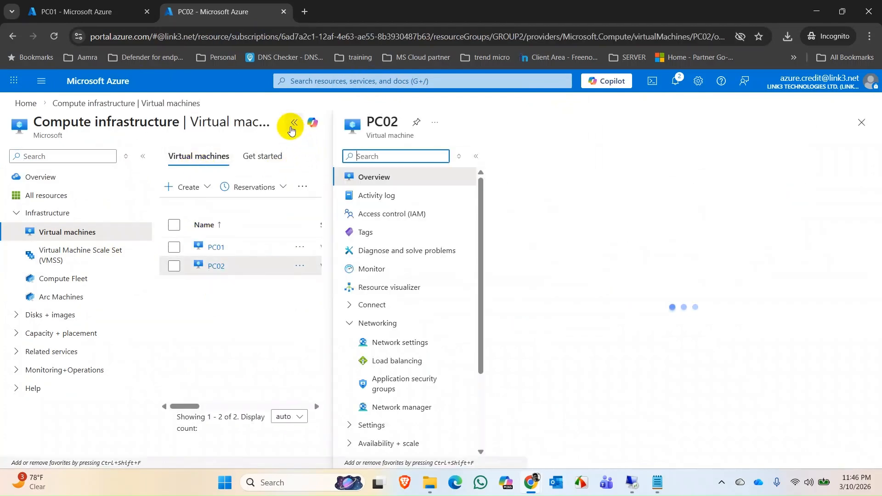
pyautogui.click(292, 126)
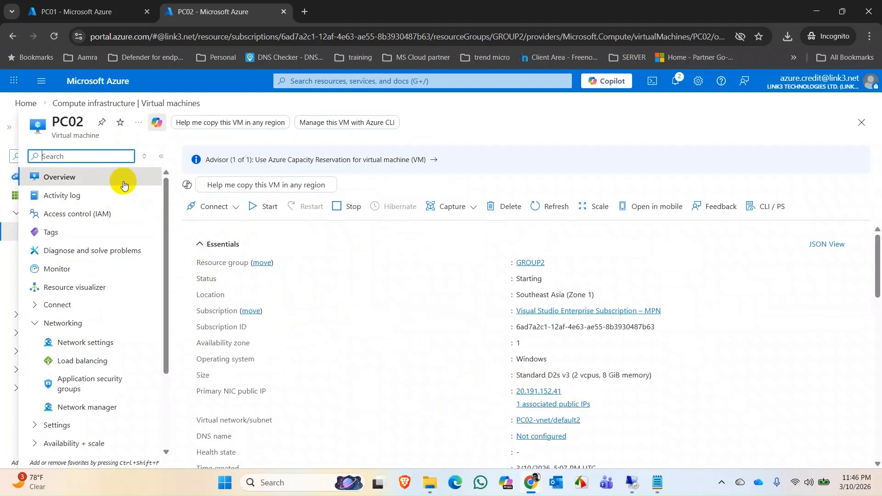
pyautogui.scroll(-1, 388, 341)
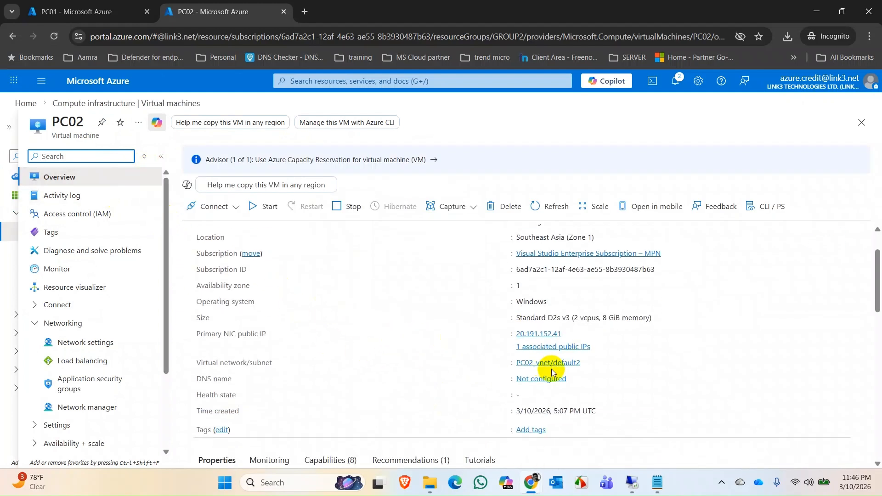
pyautogui.scroll(-3, 551, 372)
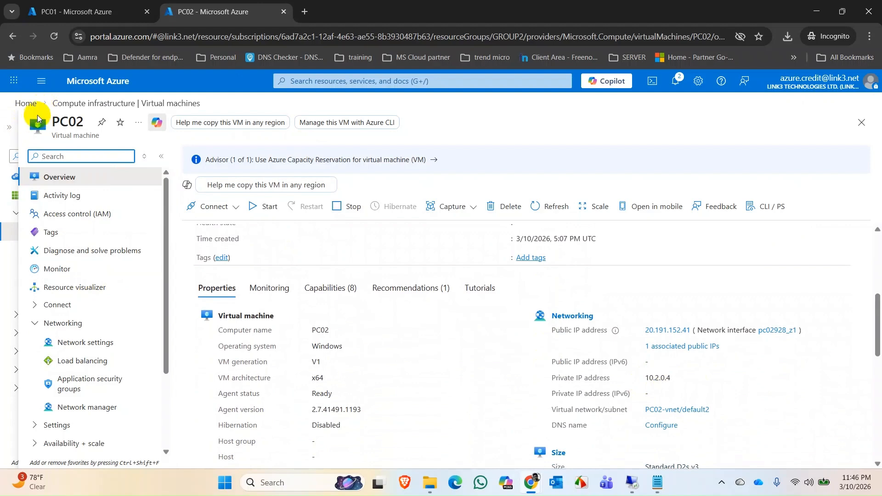
# Delete the subnet default (10.1.0.0/24) from PC02-vnet, confirm the deletion, and check its progress in the notifications.
pyautogui.click(102, 342)
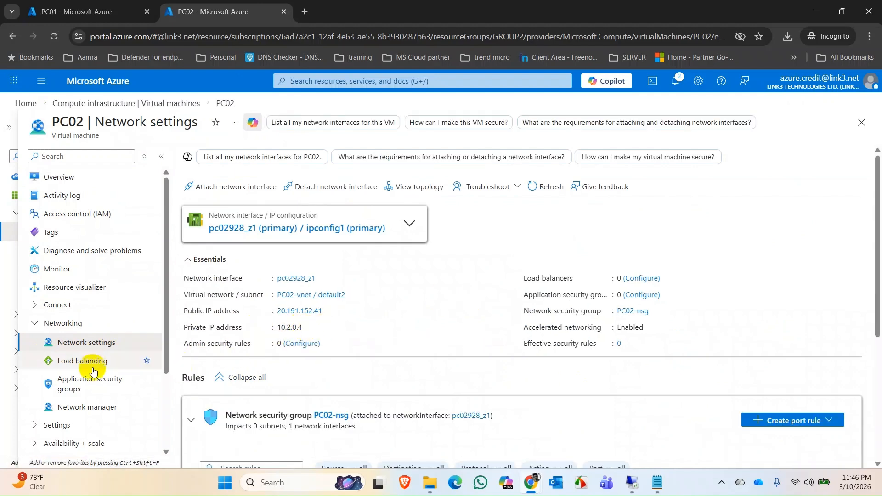
pyautogui.click(307, 299)
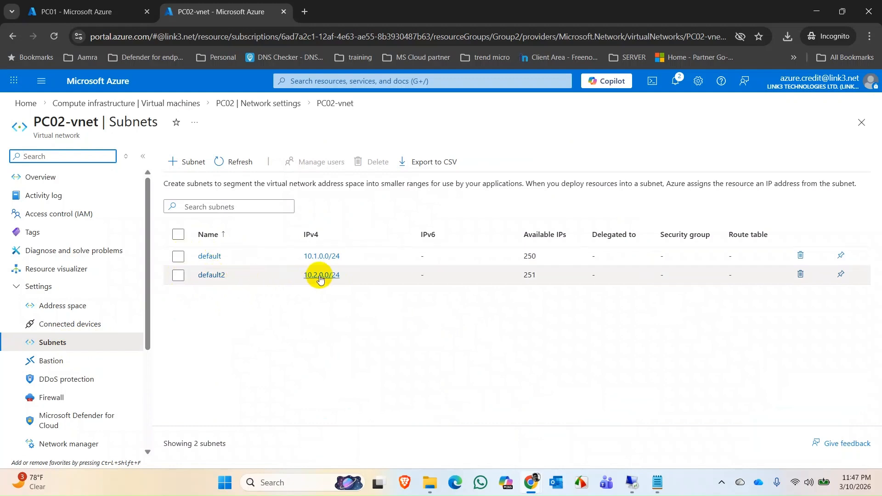
pyautogui.click(178, 256)
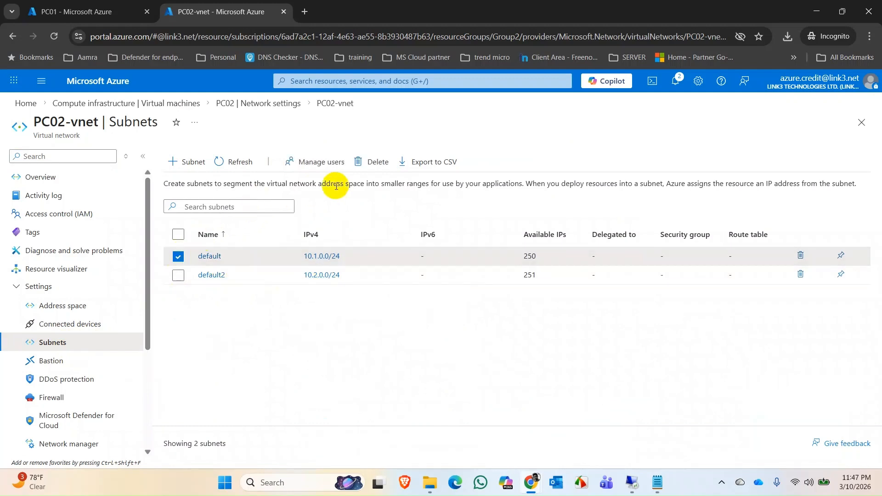
pyautogui.click(360, 165)
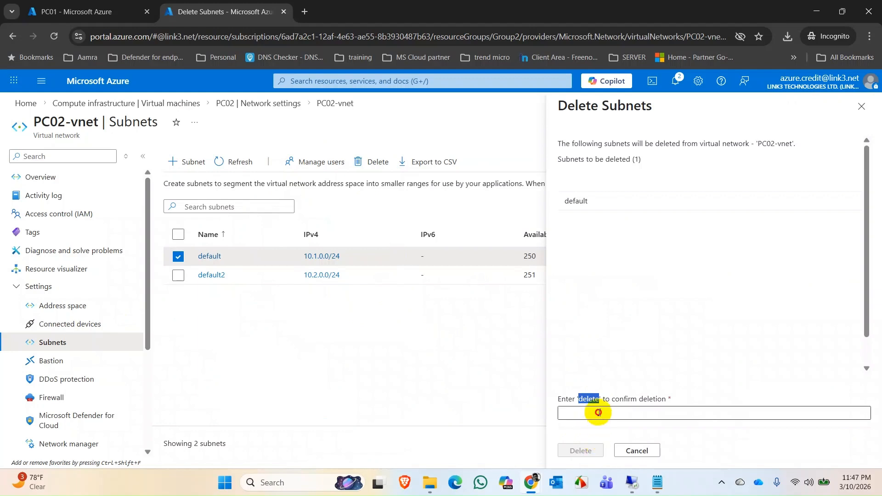
pyautogui.click(597, 411)
pyautogui.write('delete')
pyautogui.click(587, 444)
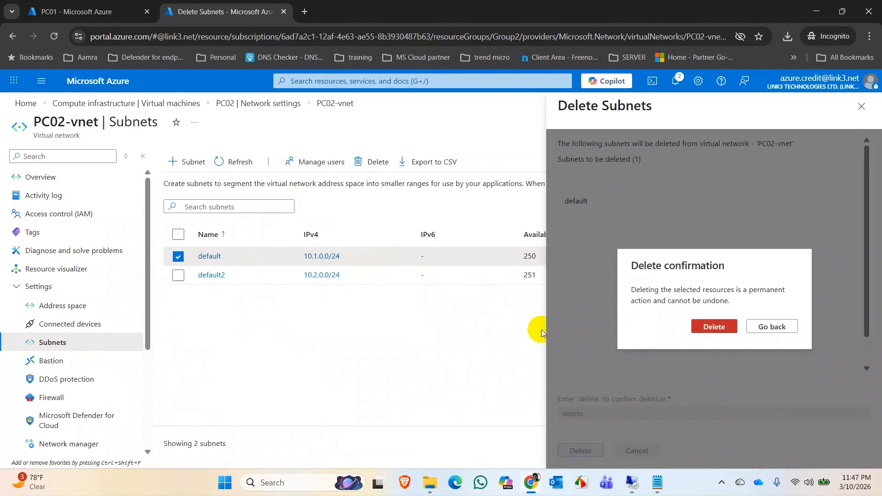
pyautogui.click(702, 326)
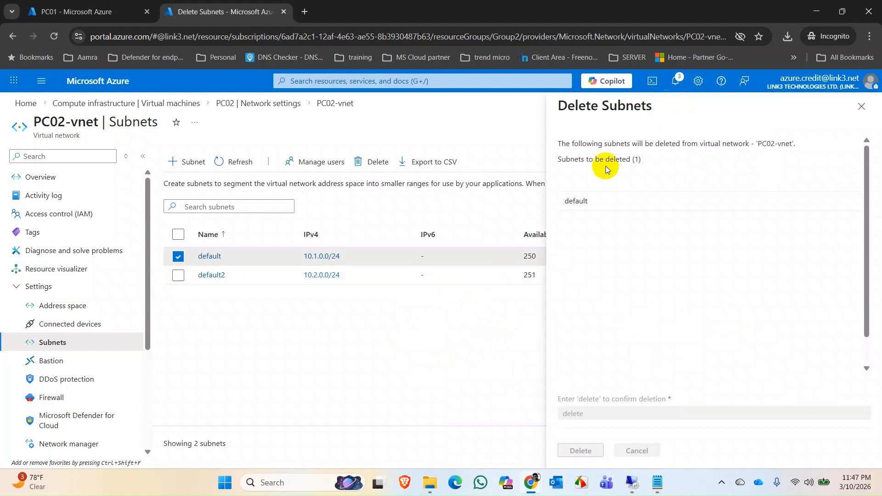
pyautogui.click(676, 87)
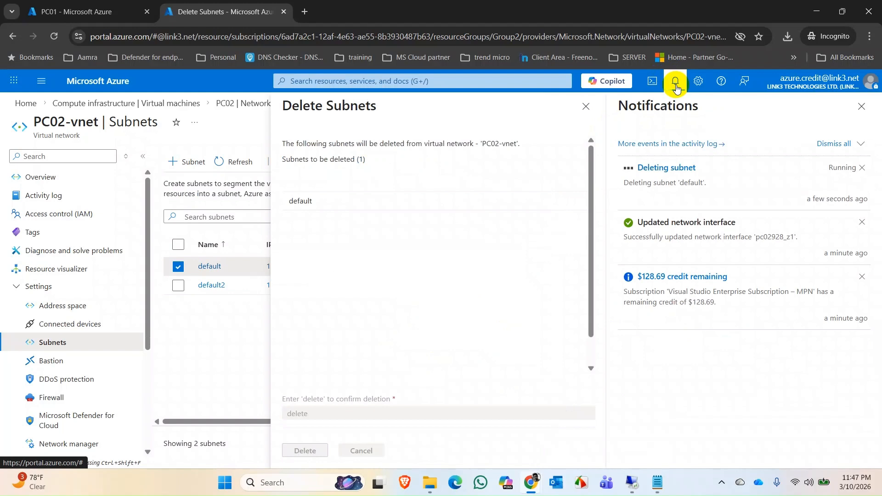
pyautogui.click(862, 106)
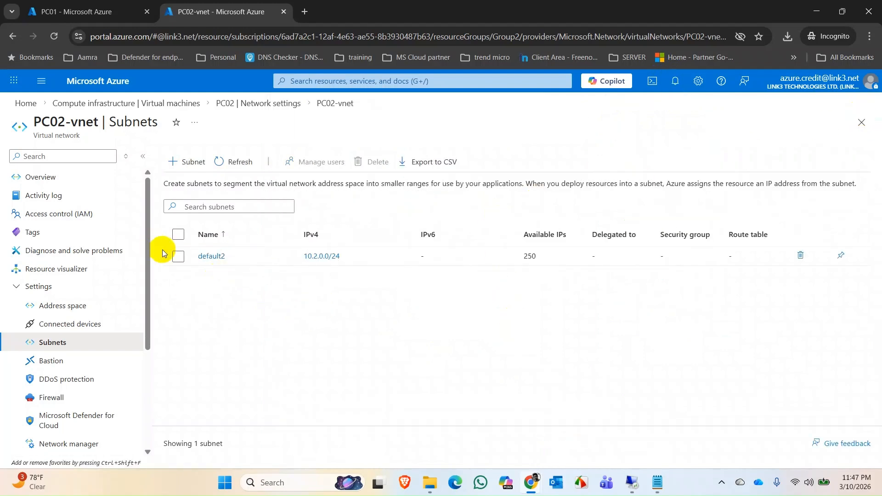
pyautogui.moveTo(638, 487)
pyautogui.click(638, 488)
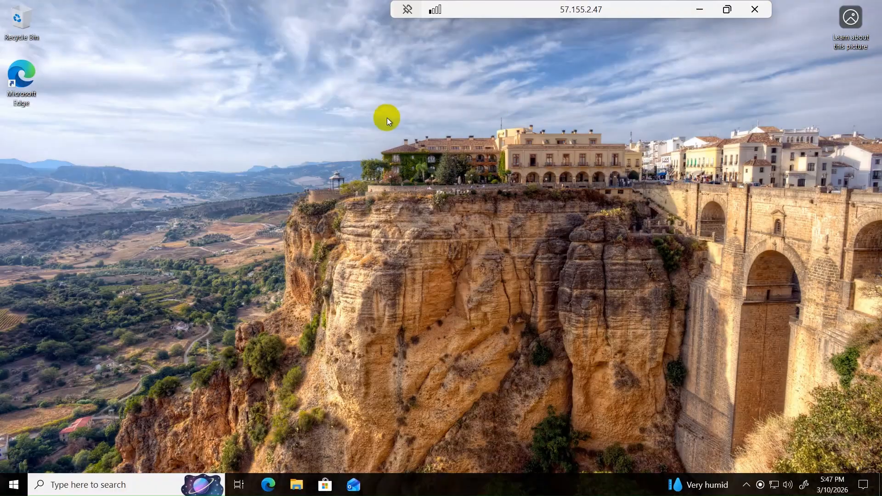
pyautogui.click(698, 10)
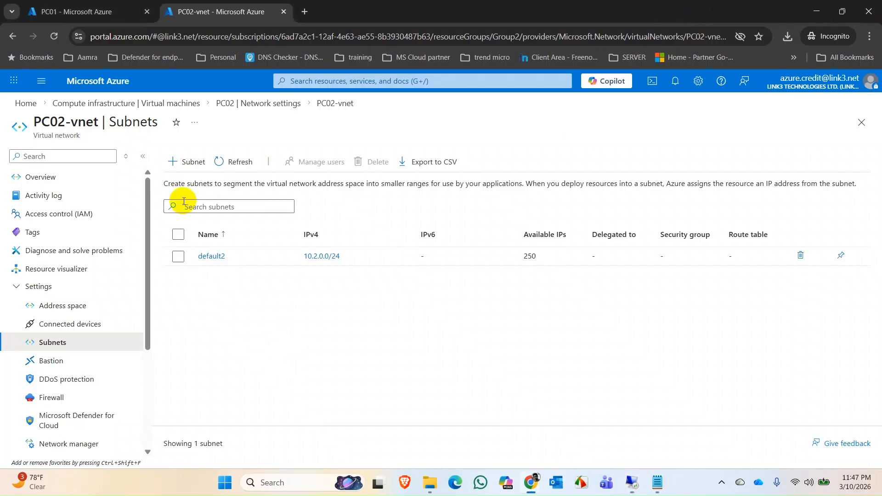
# Open PC02 from the virtual machines list, check its running status, and dismiss the notifications.
pyautogui.click(163, 102)
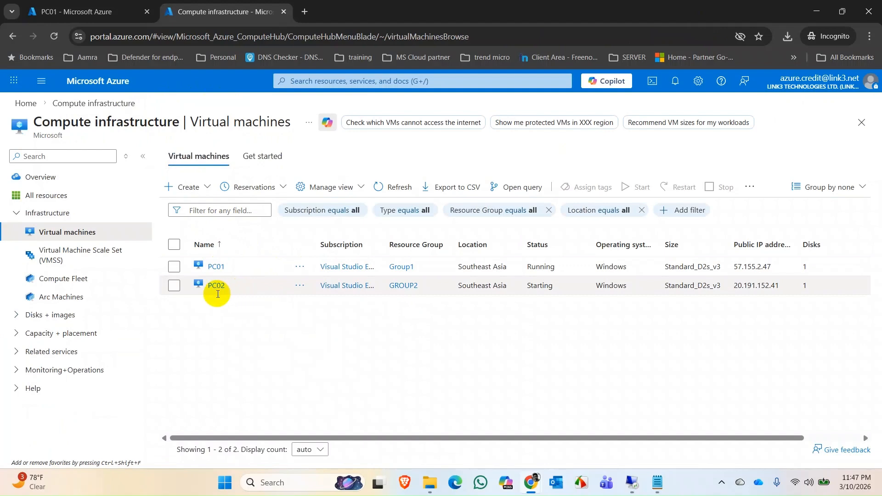
pyautogui.click(216, 286)
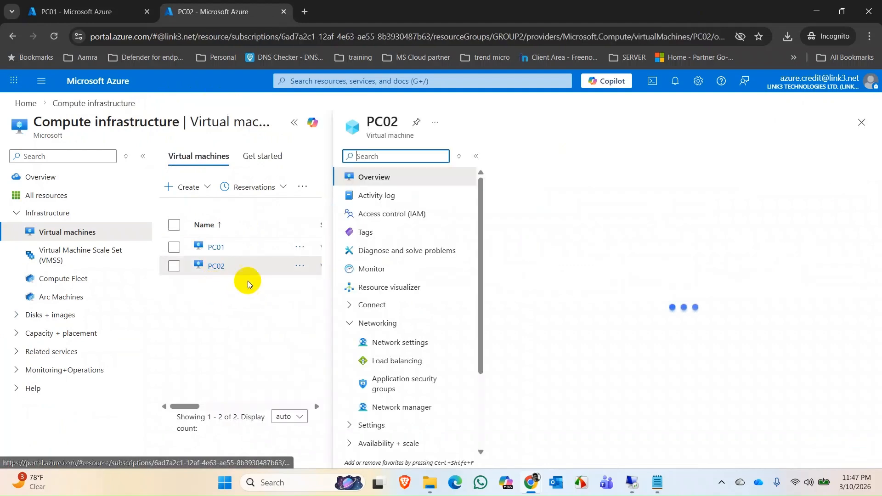
pyautogui.click(572, 189)
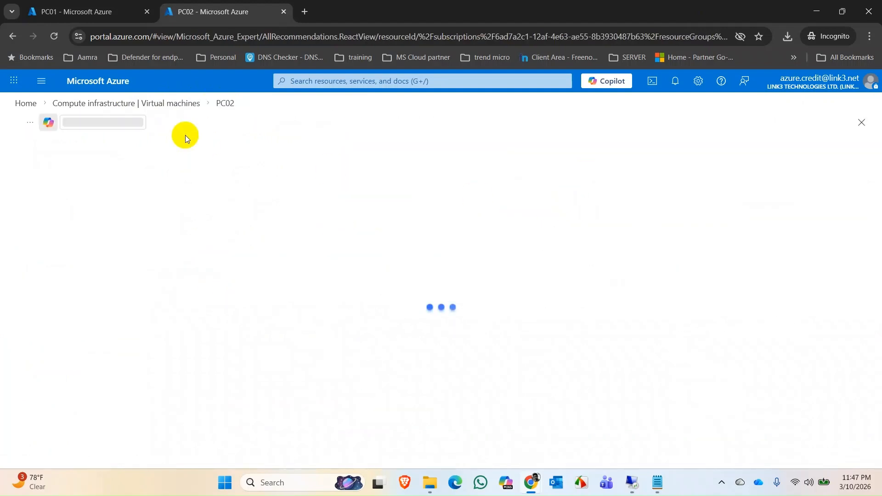
pyautogui.click(177, 106)
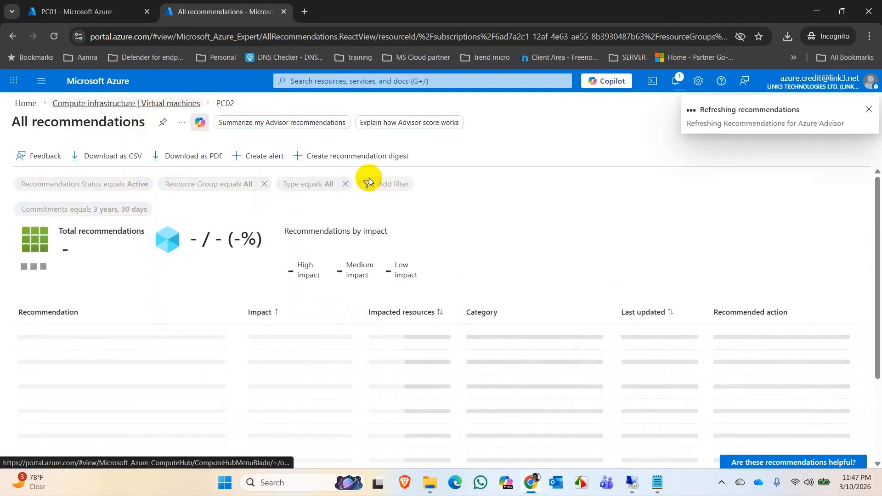
pyautogui.click(227, 292)
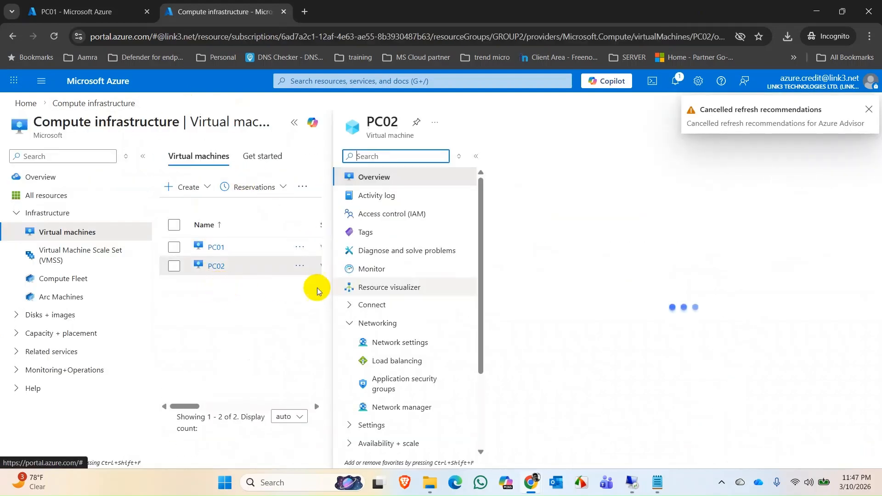
pyautogui.click(566, 182)
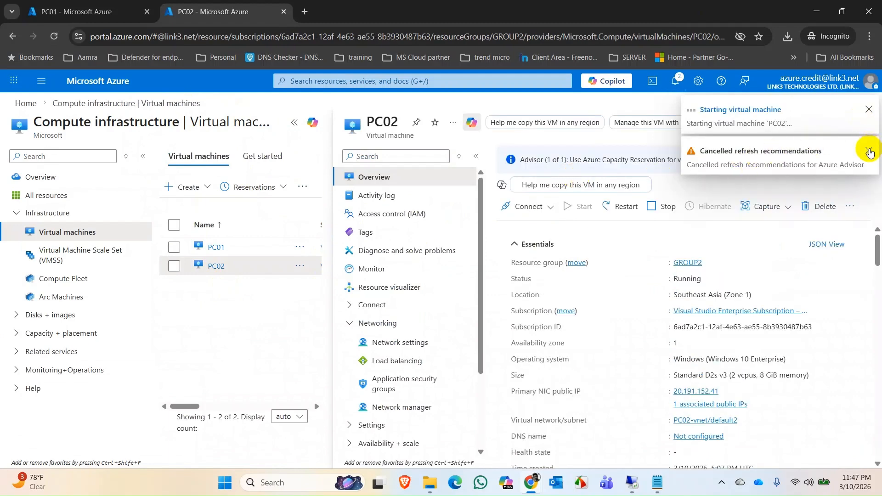
pyautogui.click(869, 153)
pyautogui.click(870, 110)
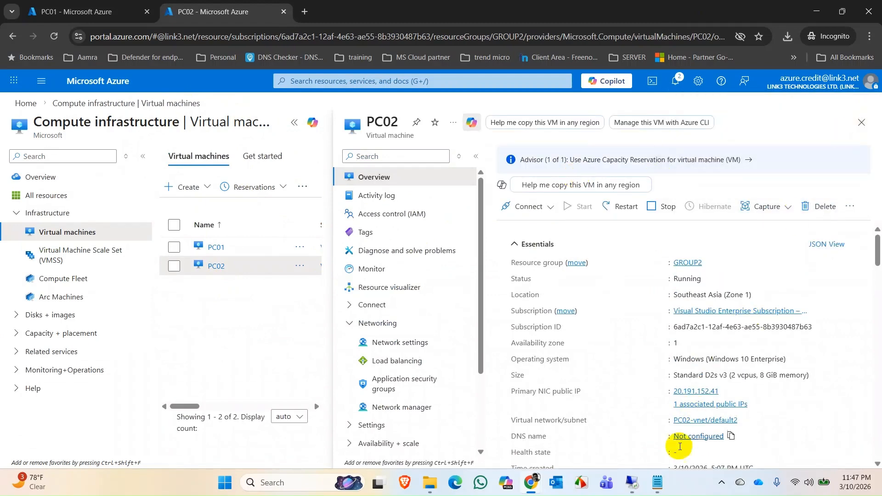
# Switch to PC01's remote desktop session and run ipconfig in an administrator Command Prompt to check its IP address.
pyautogui.click(632, 482)
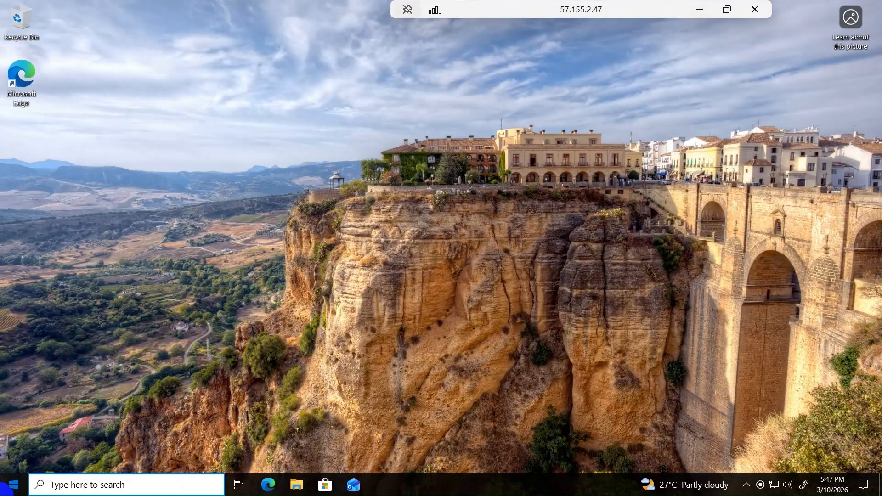
pyautogui.press('super')
pyautogui.write('cmd')
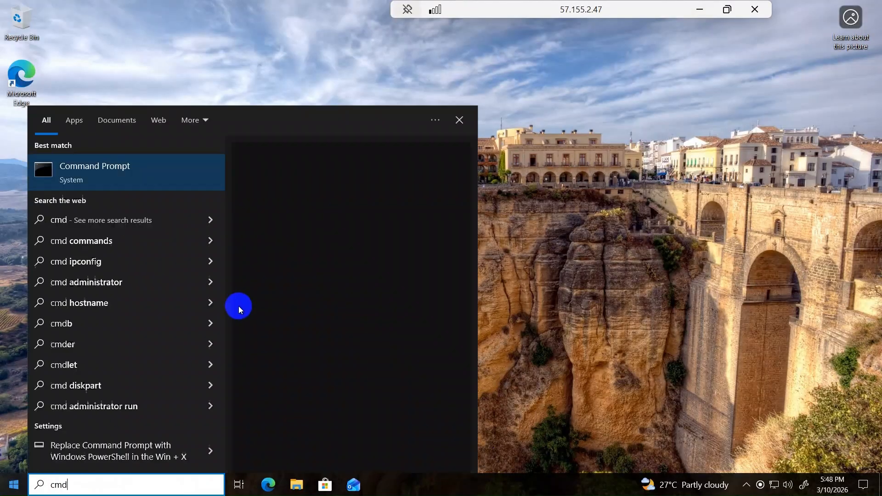
pyautogui.hotkey('ctrl', 'shift', 'Return')
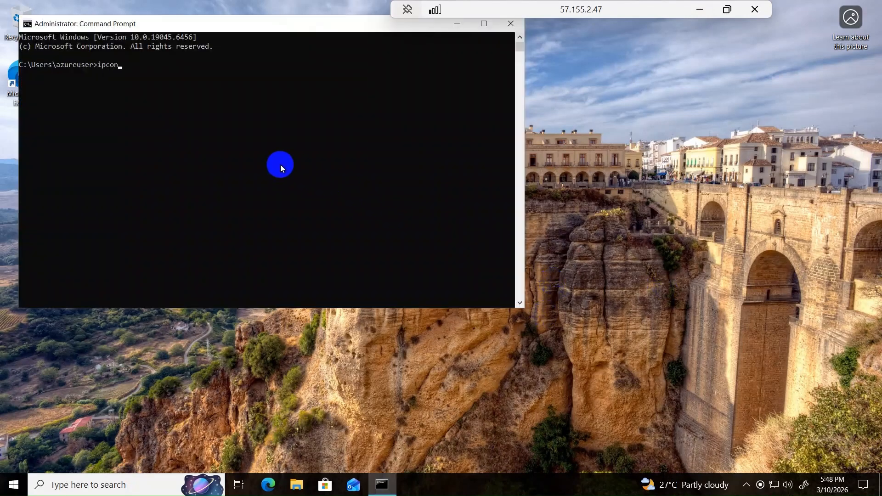
pyautogui.write('ipconfig')
pyautogui.press('Return')
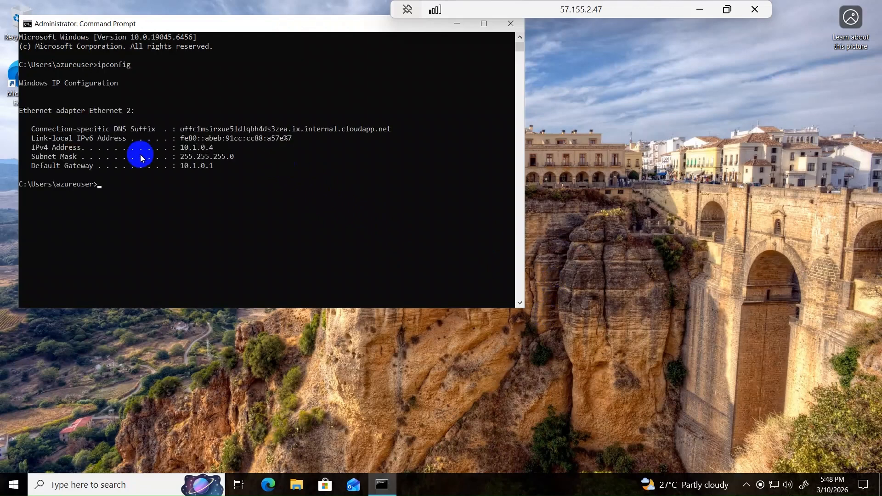
pyautogui.click(703, 9)
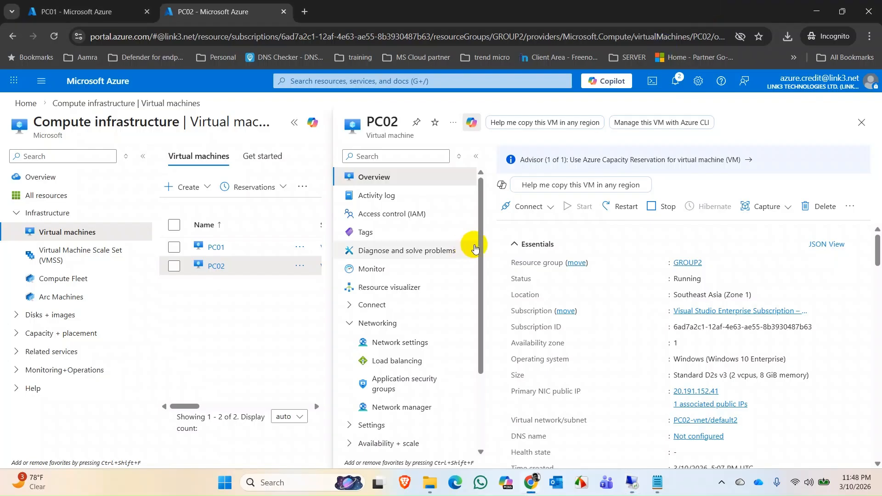
# Connect to PC02 with its Remote Desktop file from Downloads, entering the account password and accepting the untrusted certificate.
pyautogui.click(678, 87)
pyautogui.click(673, 86)
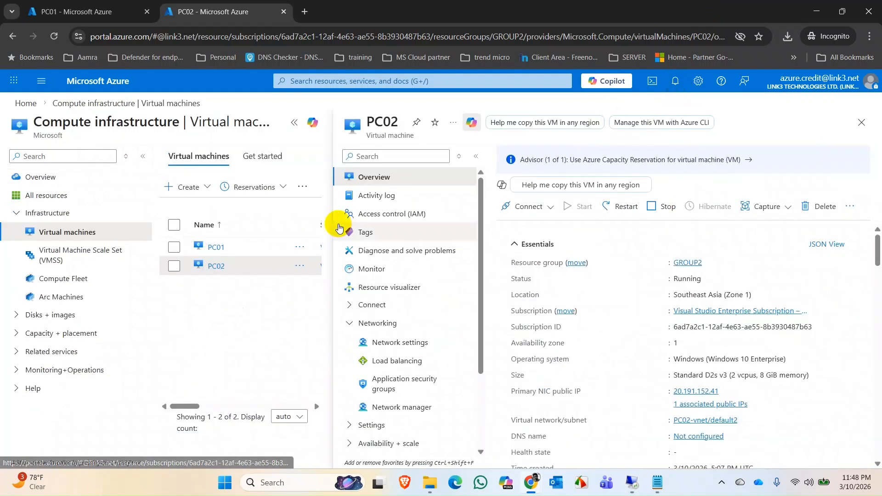
pyautogui.click(430, 482)
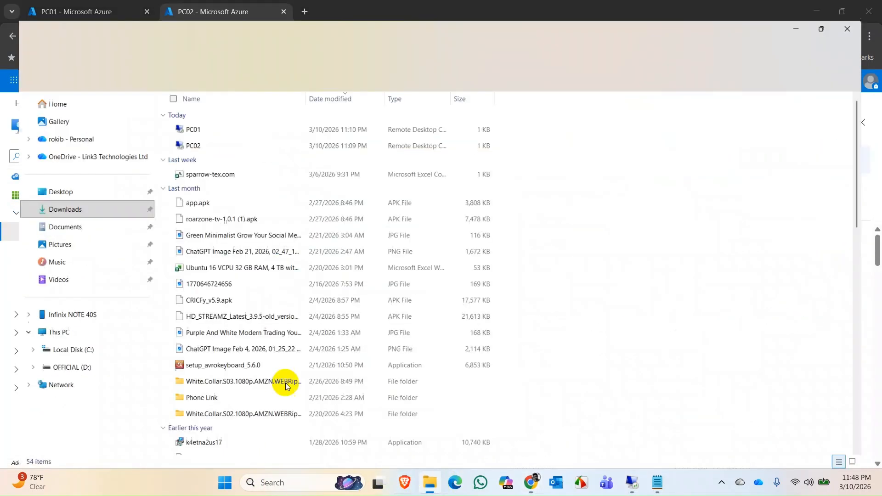
pyautogui.doubleClick(182, 131)
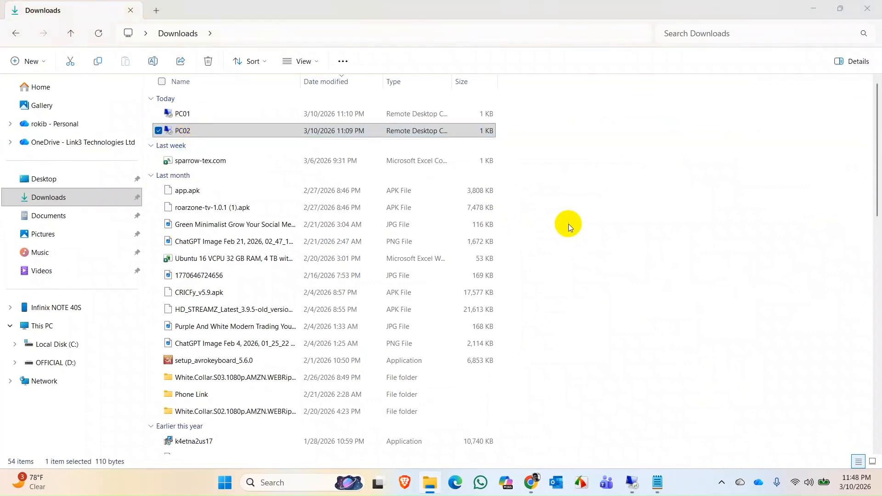
pyautogui.click(524, 300)
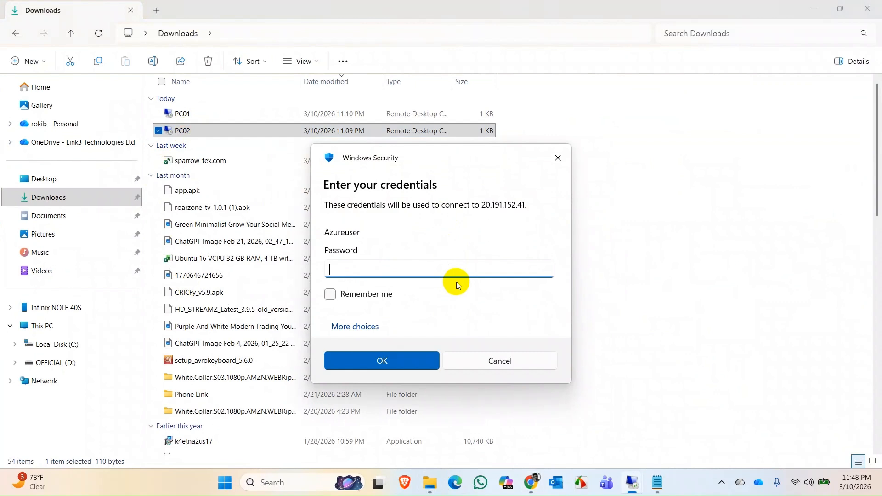
pyautogui.write('•••••••••••••••')
pyautogui.press('Return')
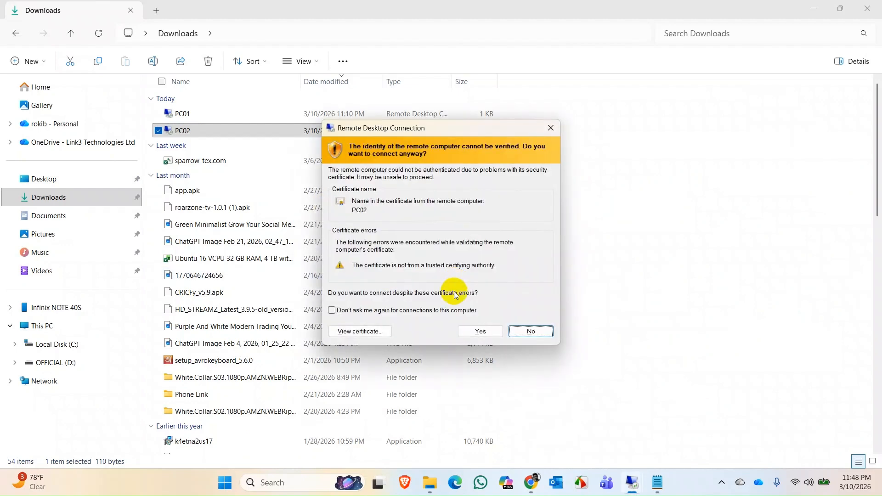
pyautogui.click(469, 331)
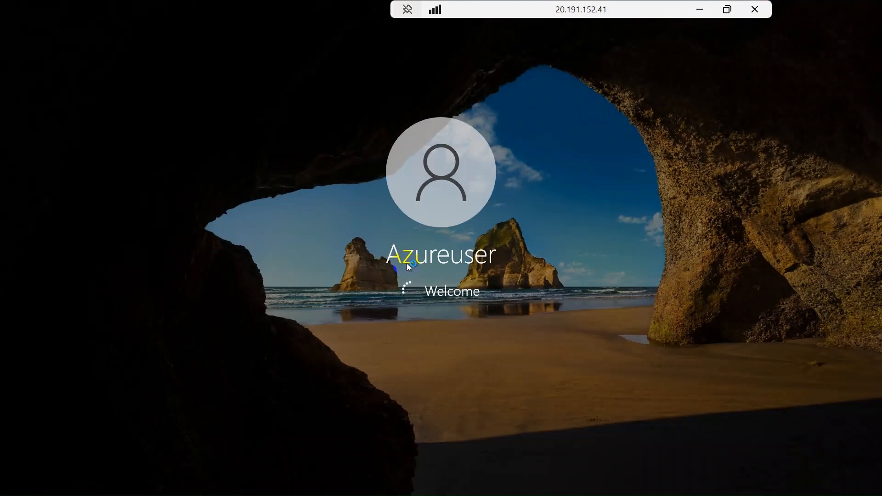
pyautogui.click(698, 10)
# In PC01's remote desktop session, run ping 10.2.0.4 from the Command Prompt to test the connection to PC02.
pyautogui.moveTo(638, 488)
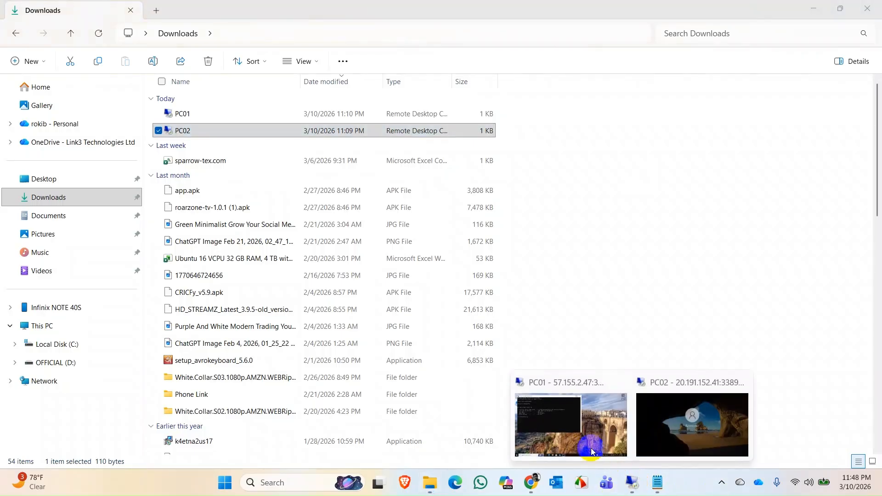
pyautogui.click(572, 434)
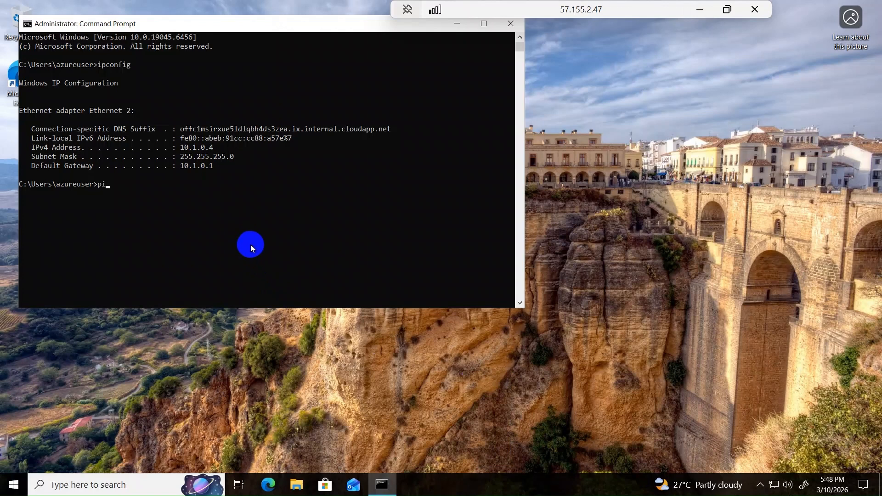
pyautogui.write('10.2.0.4')
pyautogui.press('Return')
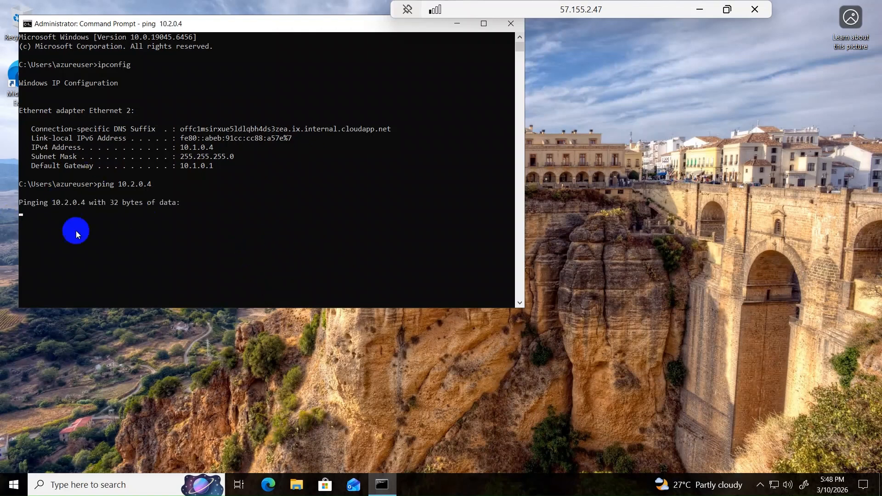
pyautogui.click(699, 9)
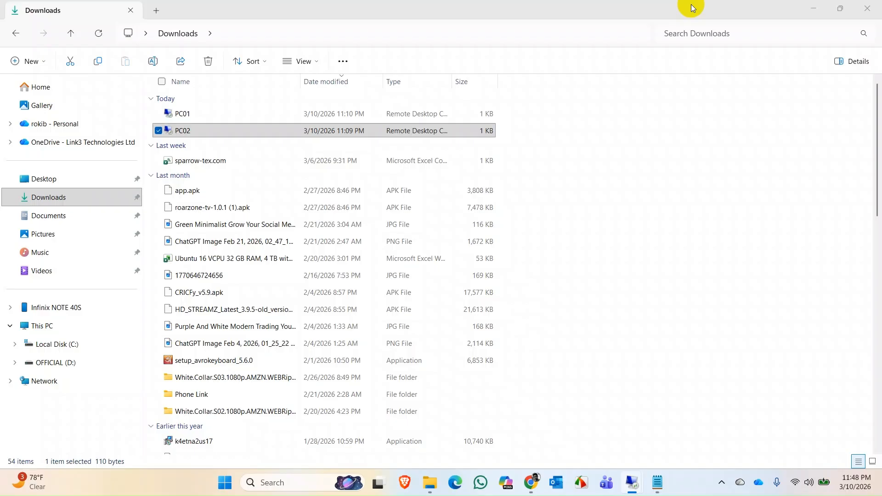
# Switch to PC02's remote desktop session and run ipconfig in an administrator Command Prompt to check its IP address.
pyautogui.moveTo(629, 480)
pyautogui.click(662, 443)
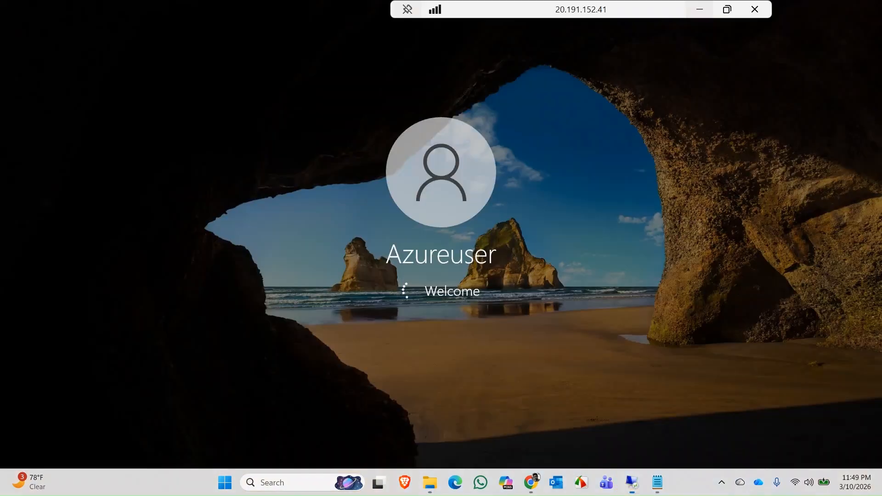
pyautogui.click(13, 486)
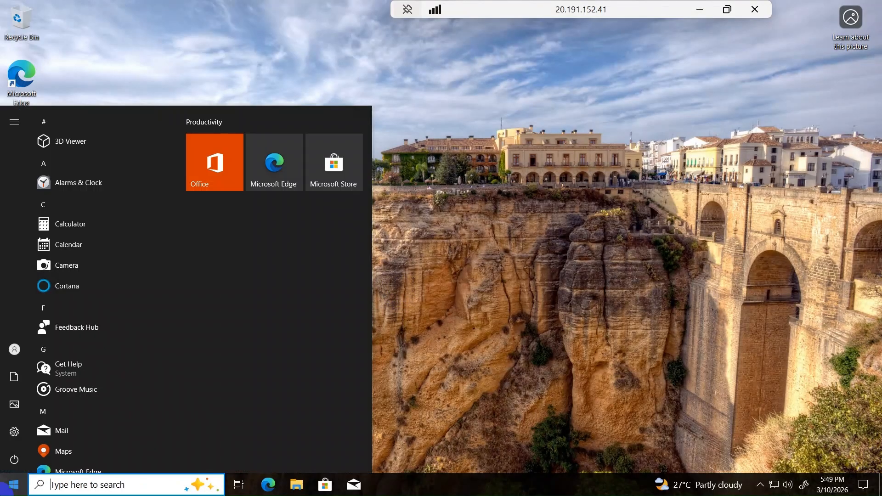
pyautogui.write('cmd')
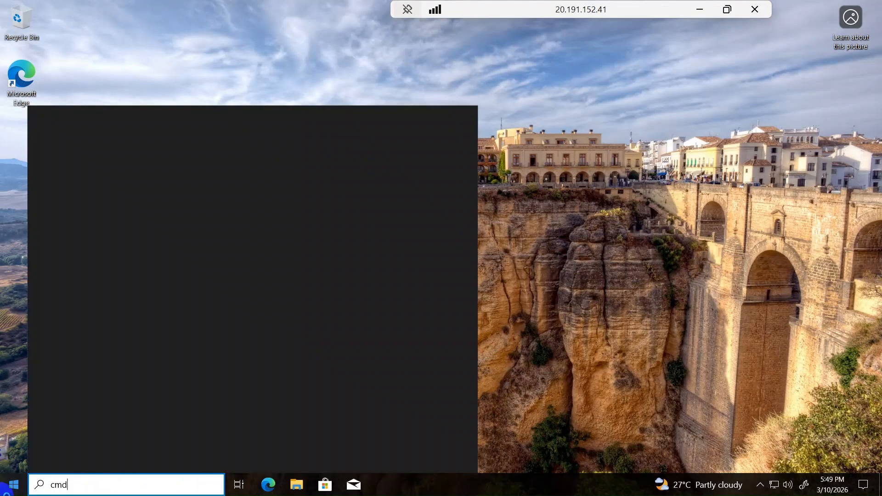
pyautogui.hotkey('ctrl', 'shift', 'Return')
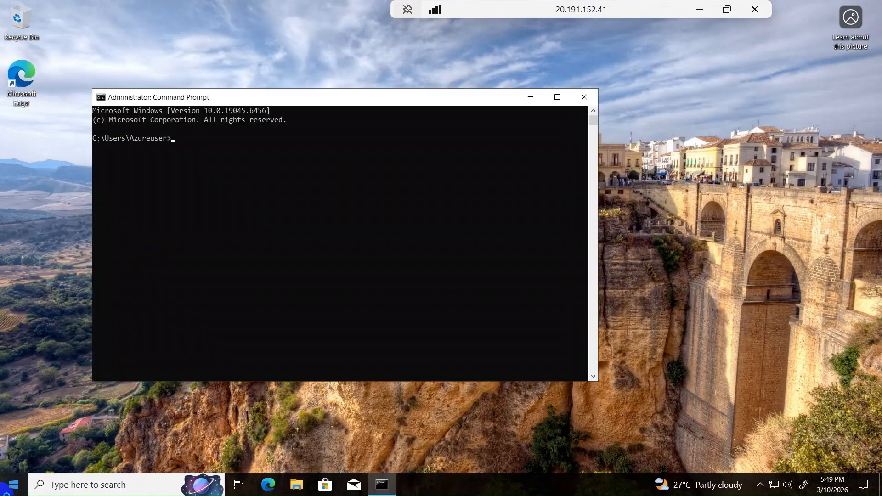
pyautogui.write('ipcon')
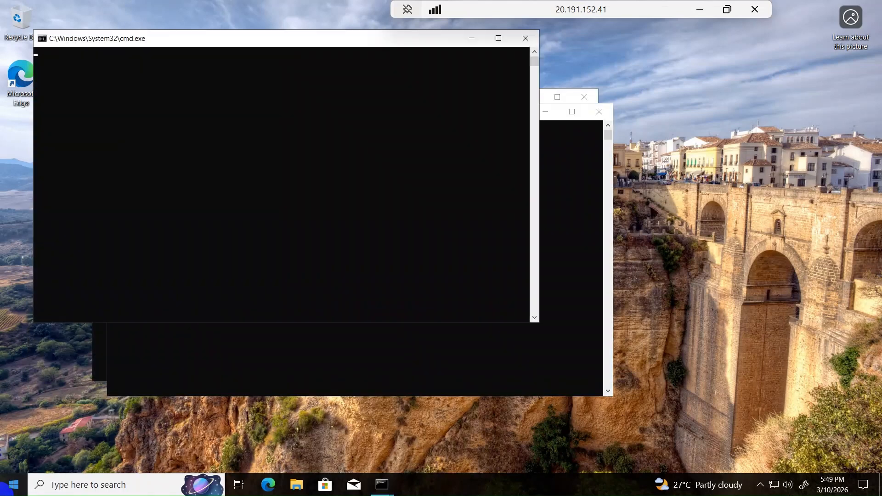
pyautogui.write('g')
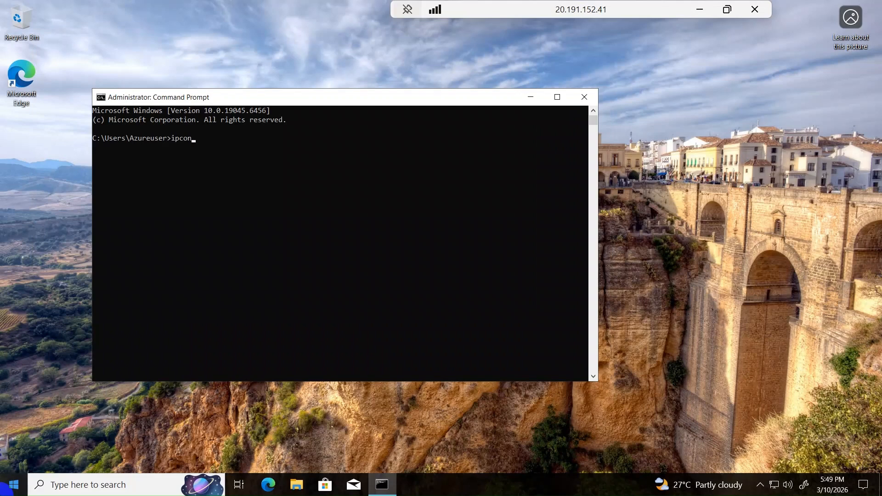
pyautogui.press('Return')
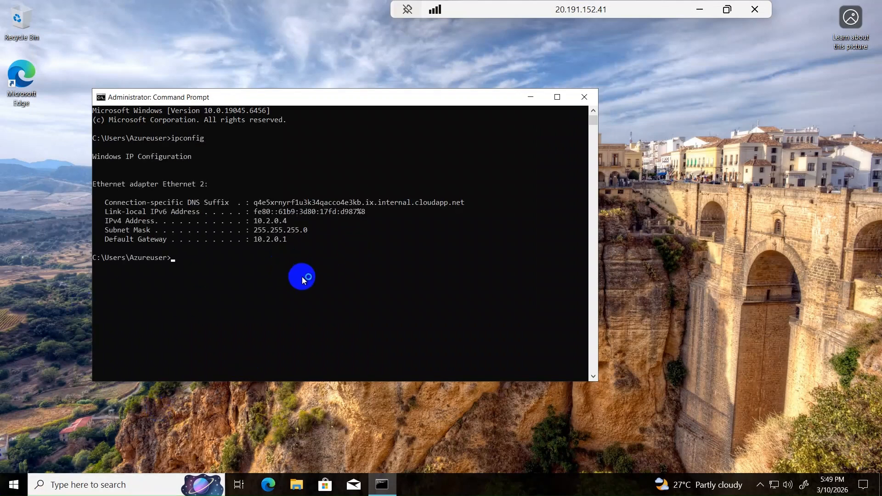
# In PC02's Command Prompt, run ping 10.1.0.4 to test the connection to PC01.
pyautogui.write('ping 10.1.0.4')
pyautogui.press('Return')
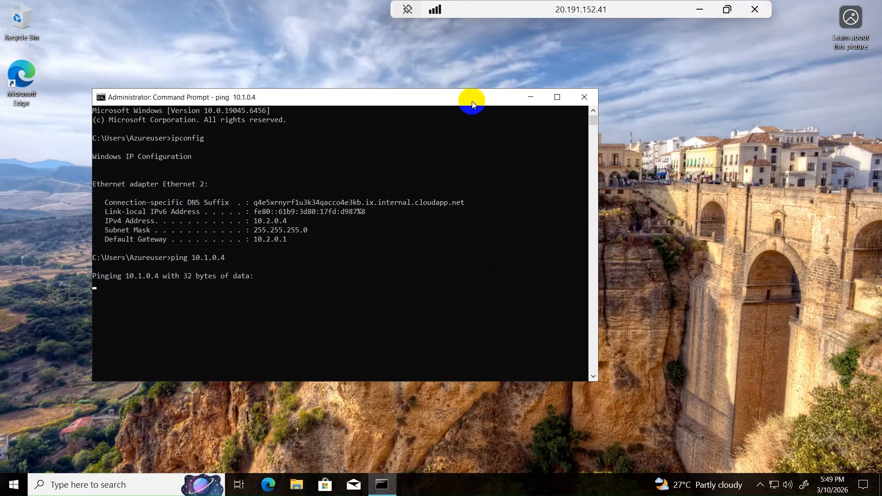
# Switch to the Azure portal in Chrome and open the peerings of PC01's virtual network through PC01's network settings.
pyautogui.click(697, 9)
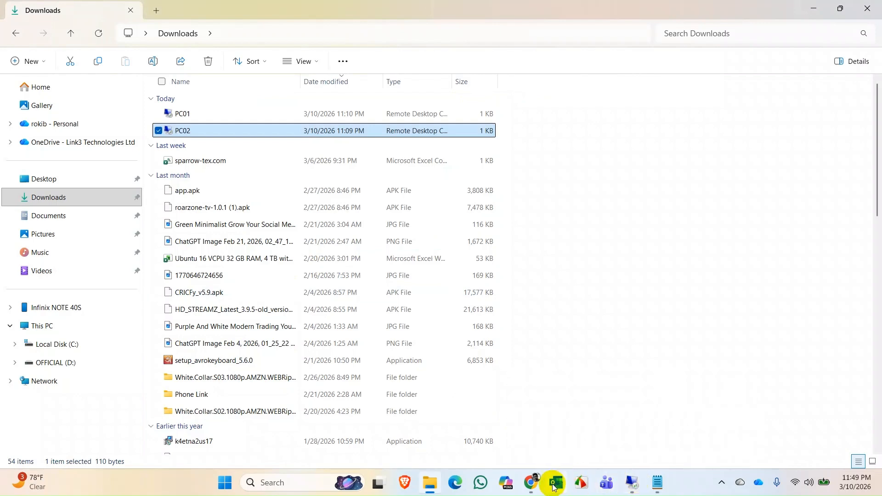
pyautogui.moveTo(529, 487)
pyautogui.click(593, 405)
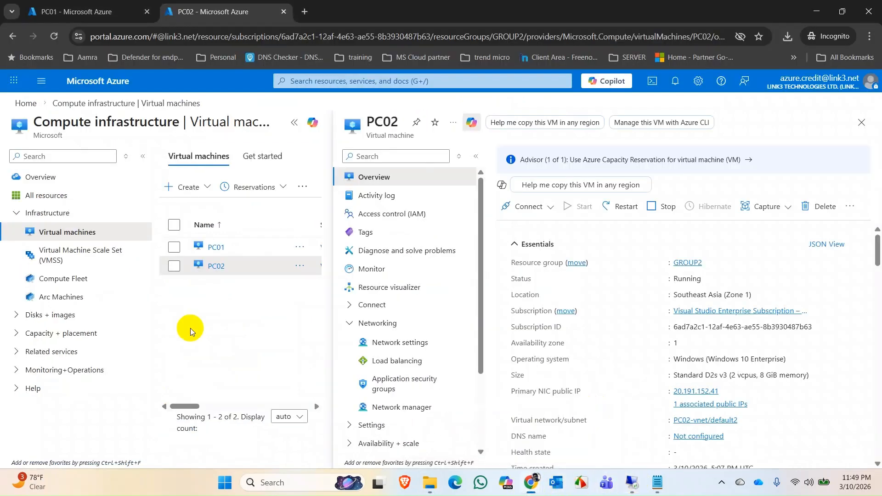
pyautogui.click(92, 12)
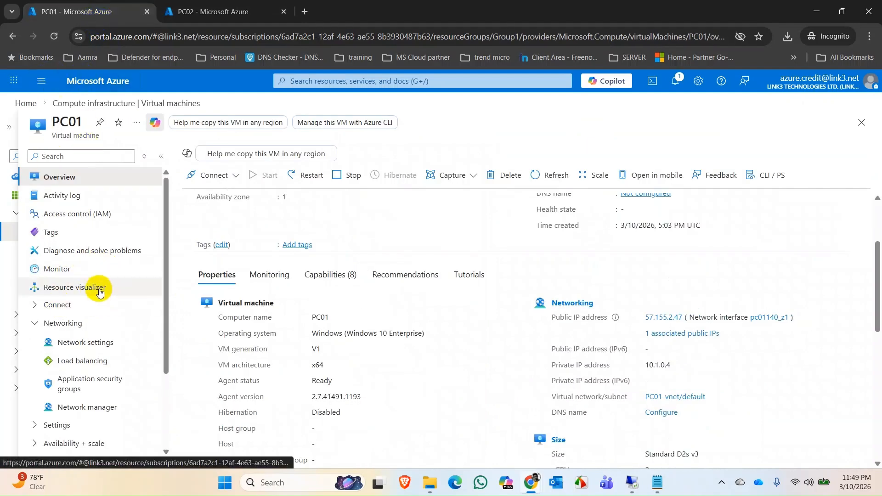
pyautogui.click(98, 340)
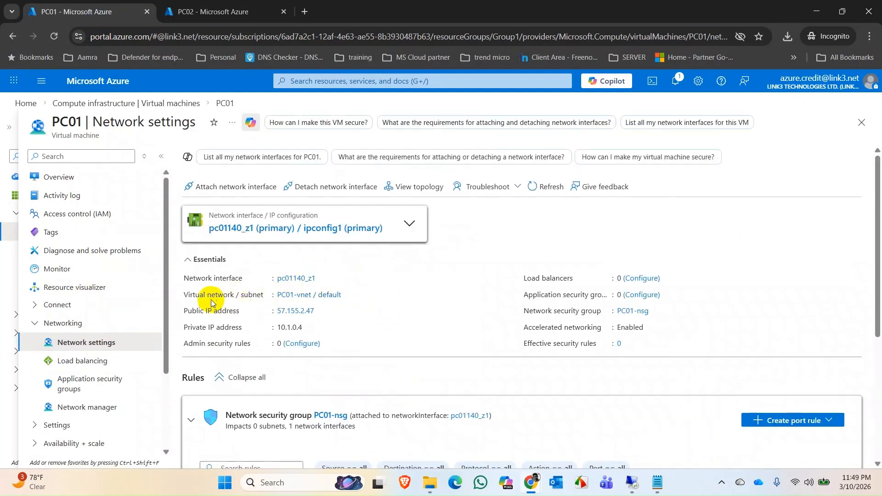
pyautogui.click(302, 299)
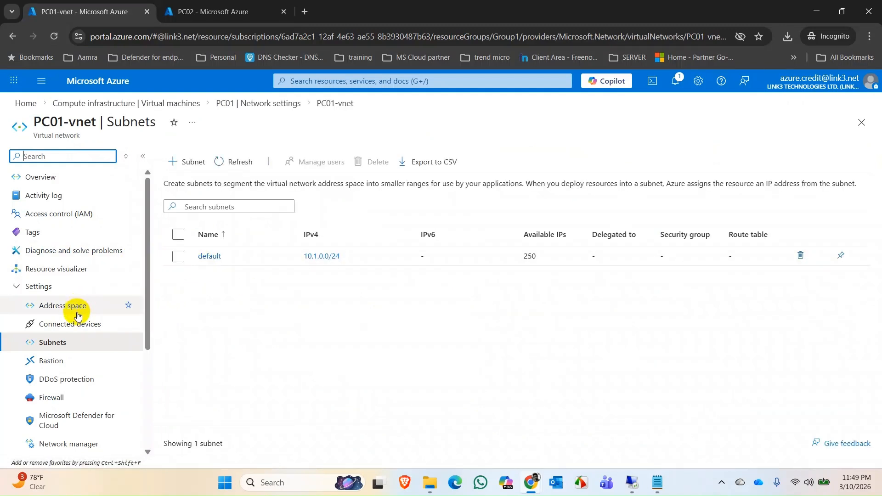
pyautogui.scroll(-1, 82, 319)
pyautogui.scroll(-1, 83, 322)
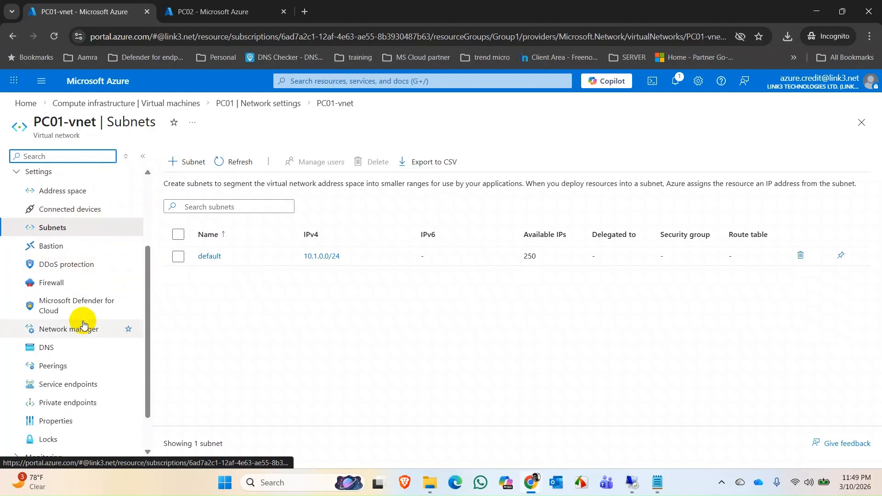
pyautogui.click(67, 370)
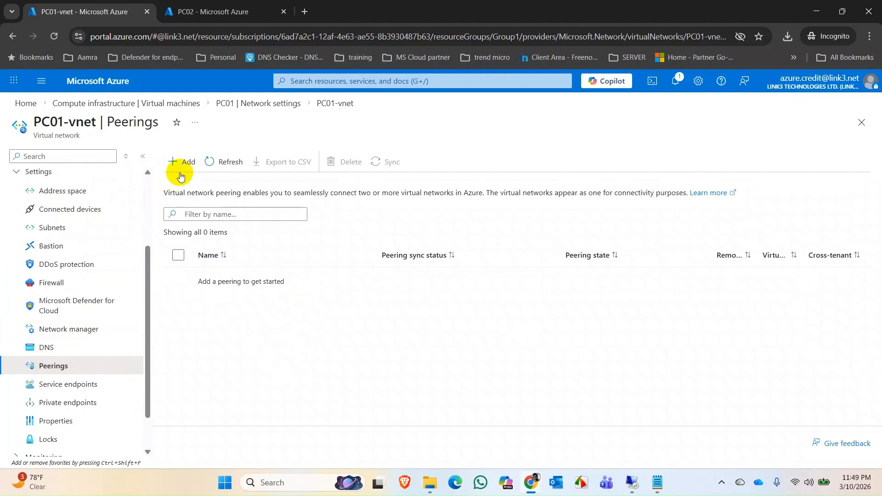
# Try to add a peering from PC01-vnet with link name VMpeering1-2 and PC02-vnet (Group2) as the remote virtual network.
pyautogui.click(184, 164)
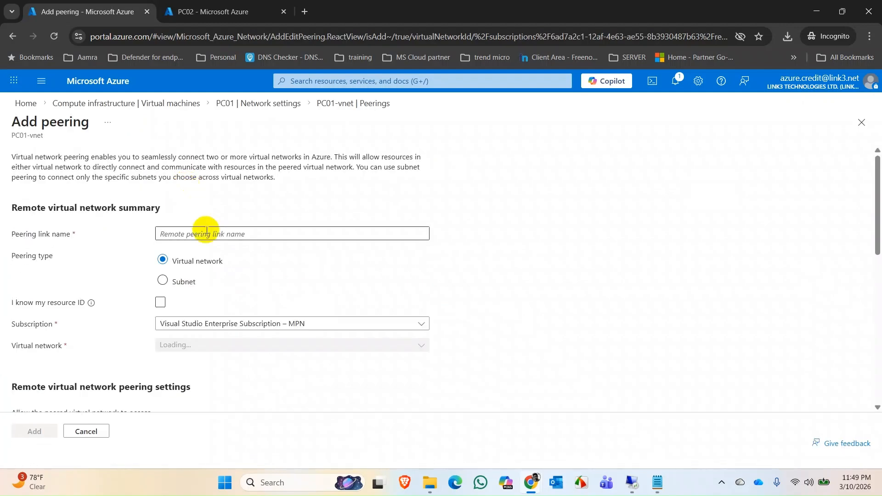
pyautogui.click(224, 234)
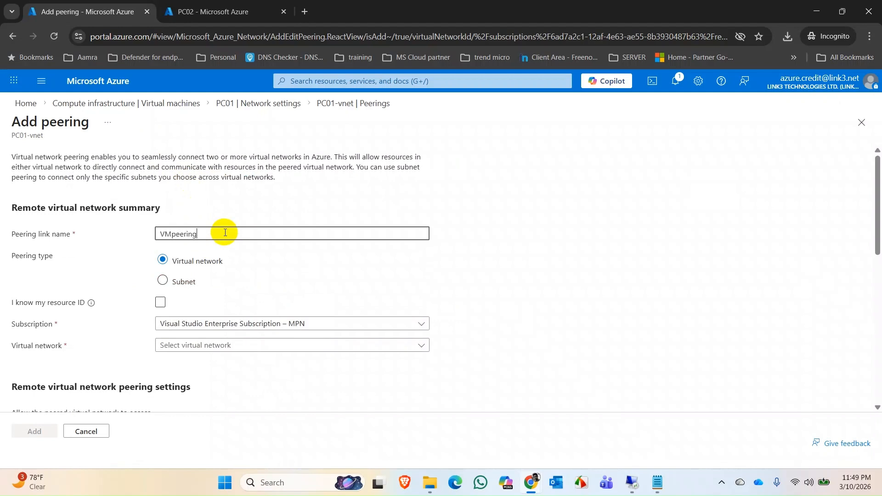
pyautogui.write('VMpeering1-2')
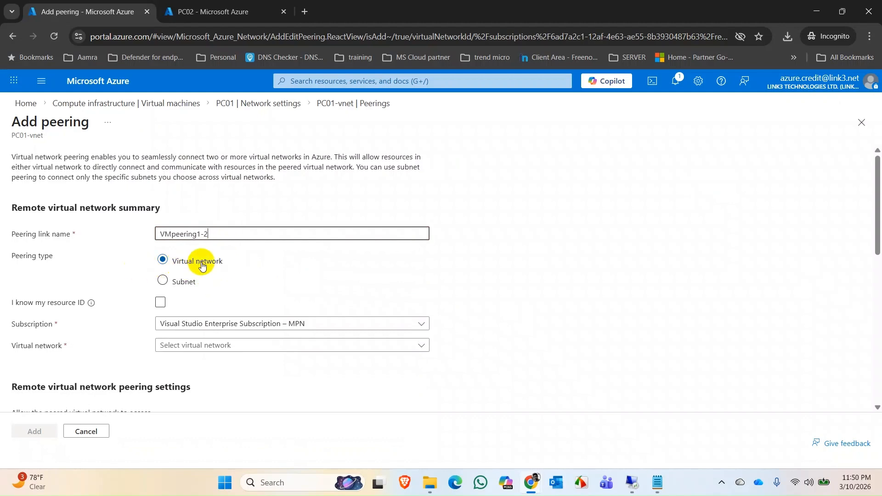
pyautogui.scroll(-1, 282, 277)
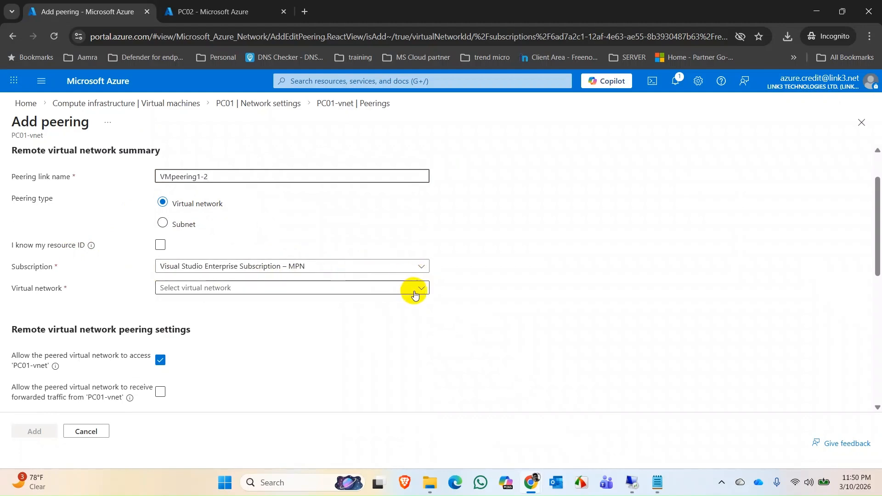
pyautogui.click(418, 293)
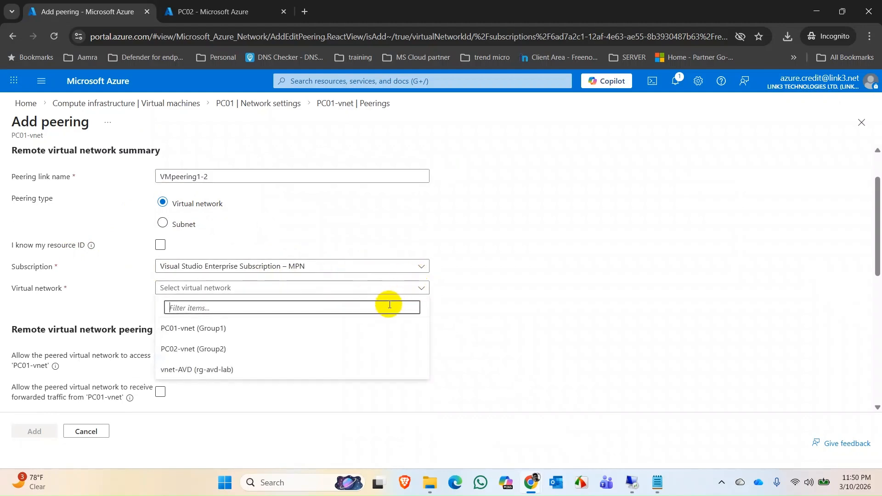
pyautogui.click(224, 353)
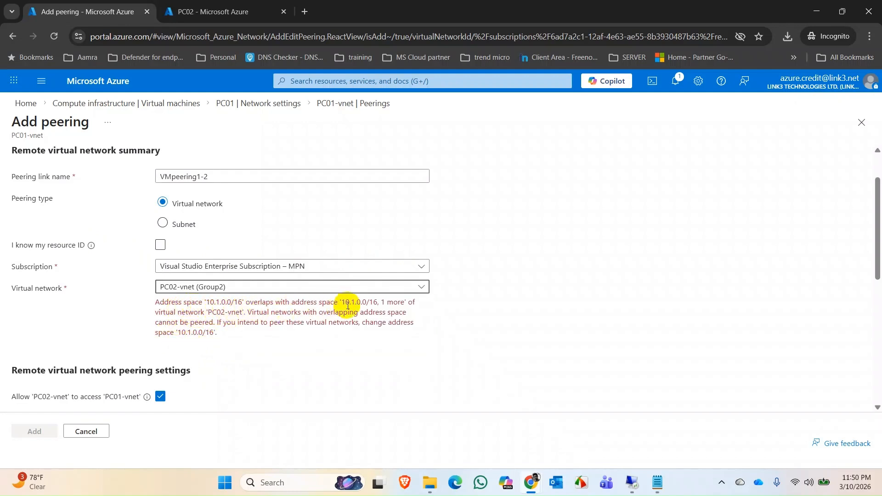
# Delete the 10.1.0.0/16 range from the address space of PC02's virtual network, then save and refresh it.
pyautogui.click(242, 9)
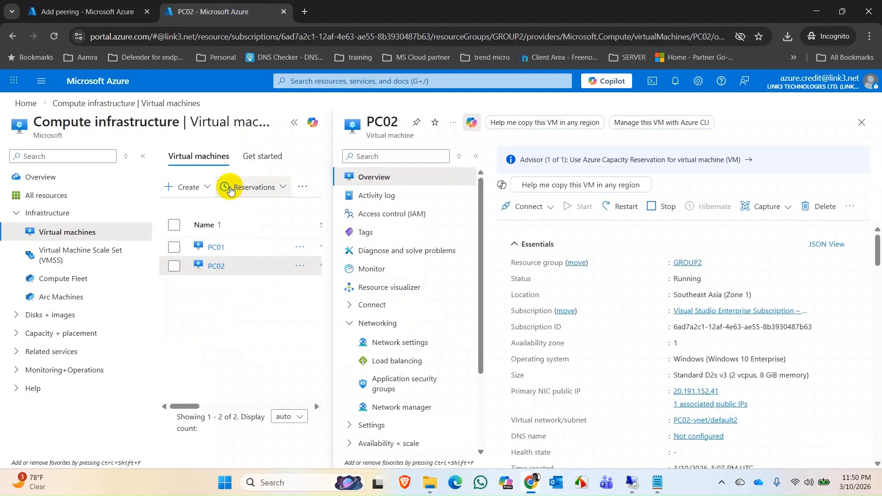
pyautogui.click(413, 348)
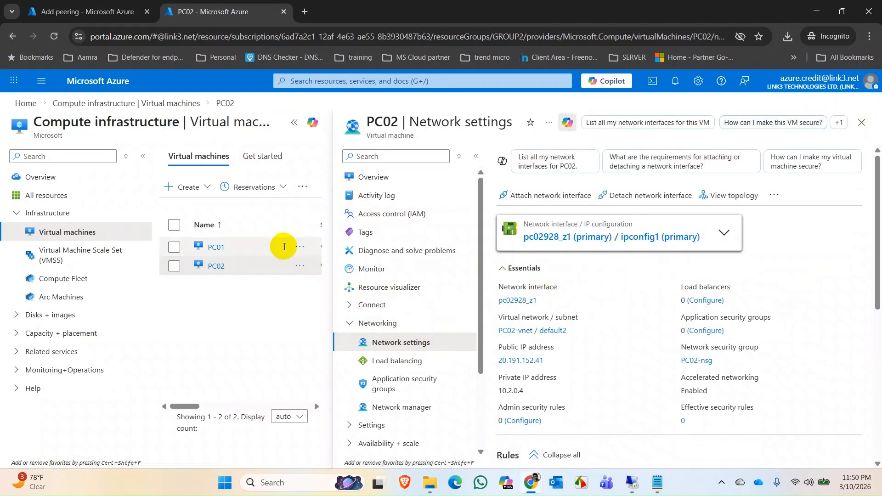
pyautogui.click(533, 330)
pyautogui.click(64, 305)
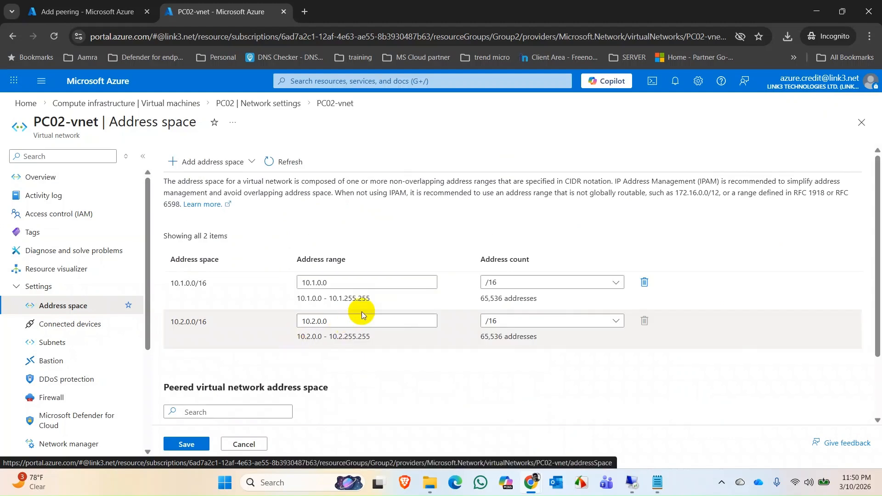
pyautogui.click(643, 282)
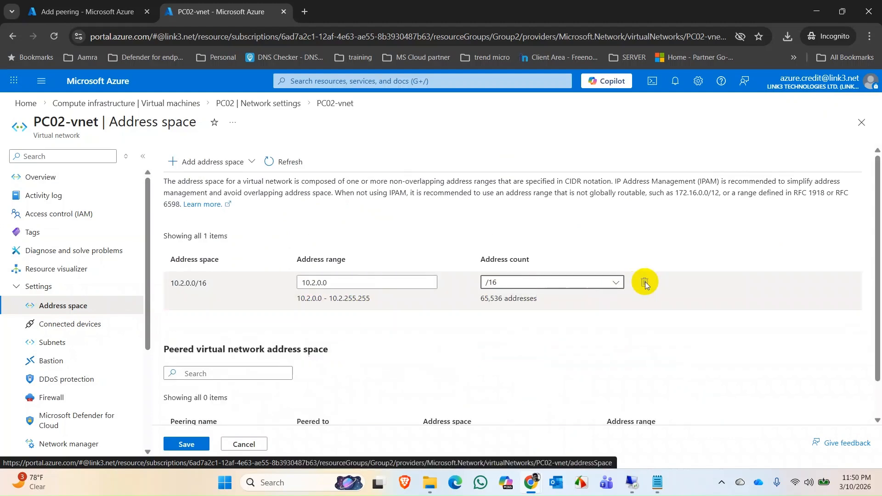
pyautogui.click(185, 443)
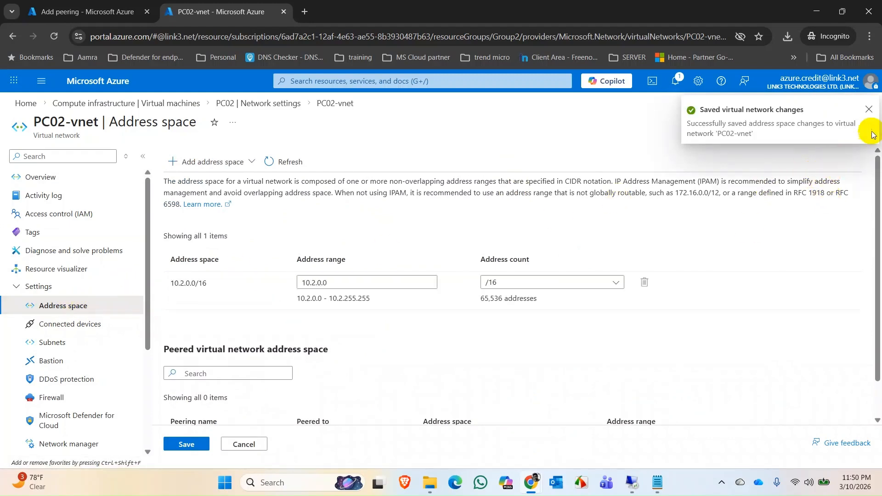
pyautogui.click(868, 109)
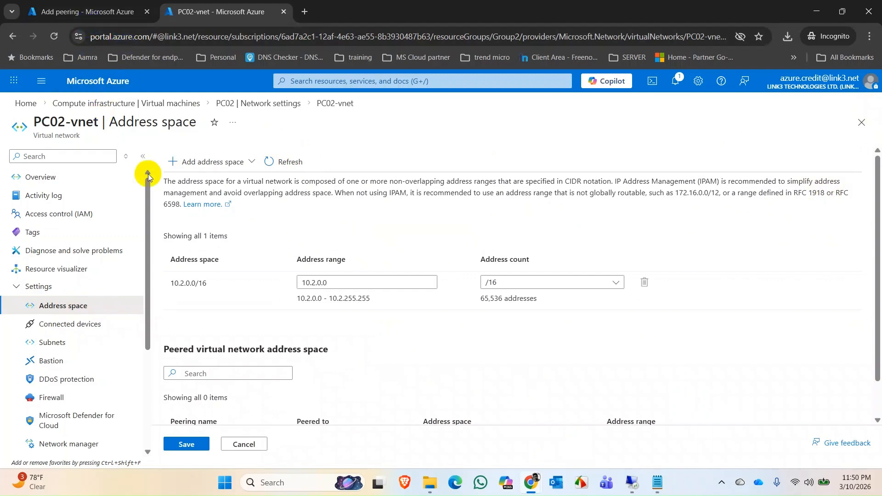
pyautogui.click(297, 162)
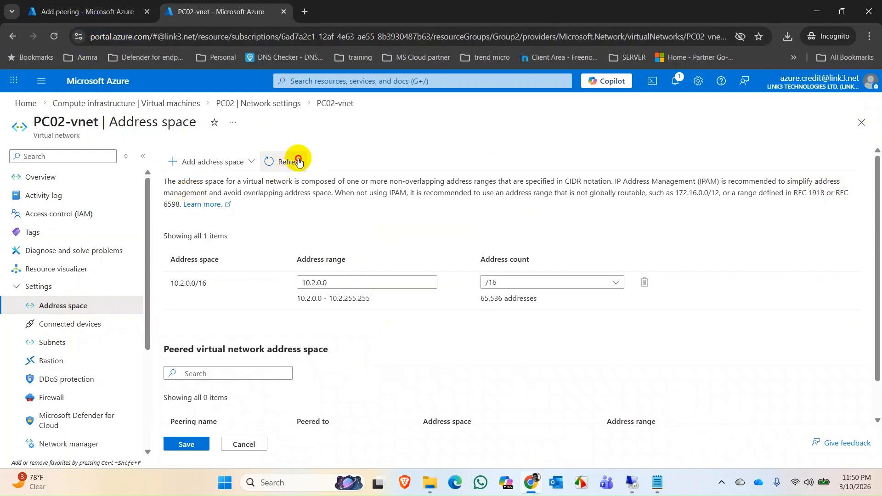
pyautogui.click(298, 162)
pyautogui.scroll(-2, 303, 239)
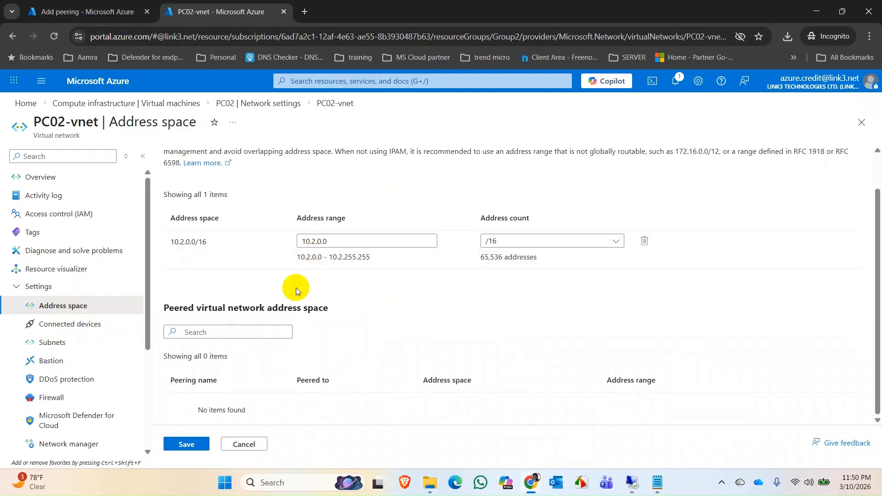
# Start a fresh peering from PC01-vnet with remote link name VMpeering1-2 and PC02-vnet (Group2) as the remote virtual network.
pyautogui.click(81, 11)
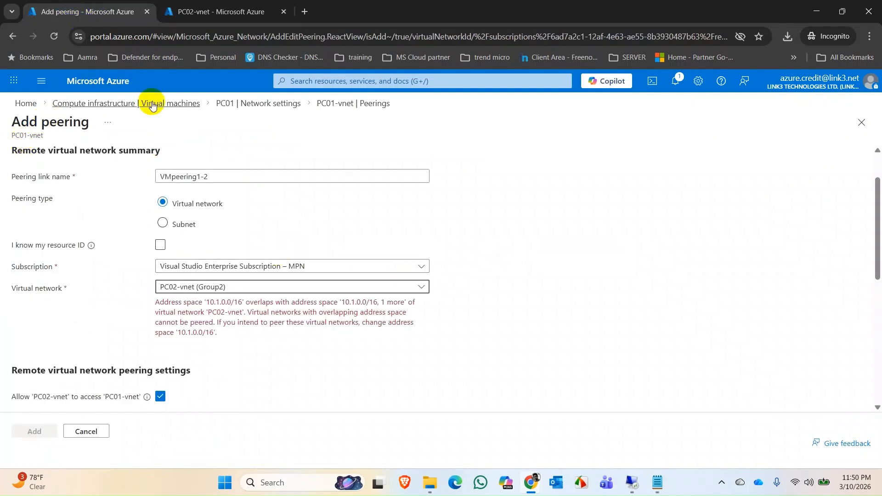
pyautogui.click(325, 103)
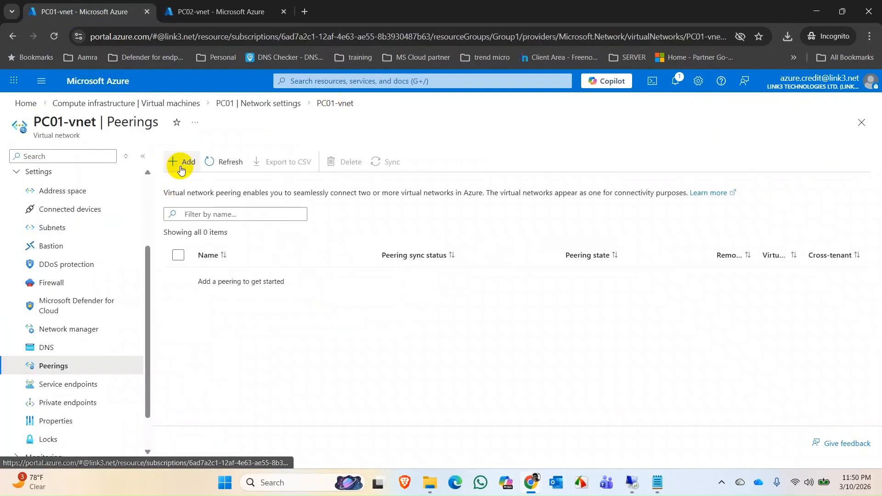
pyautogui.click(181, 165)
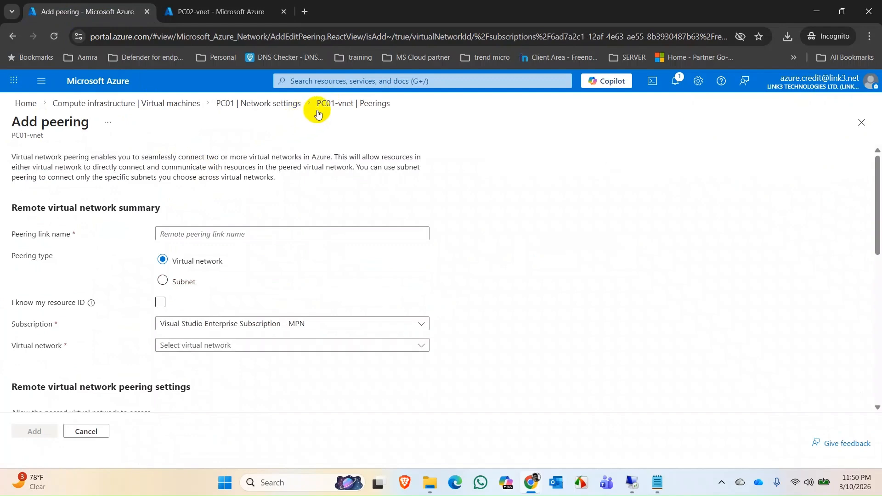
pyautogui.click(317, 111)
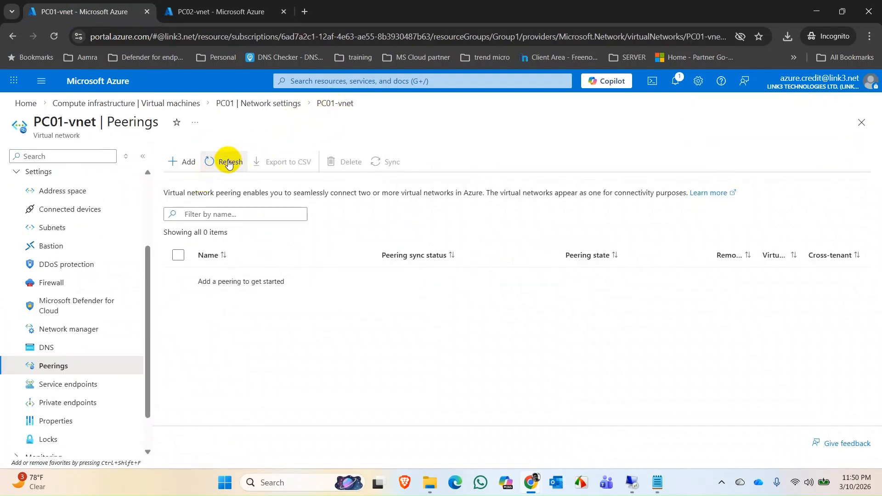
pyautogui.click(182, 161)
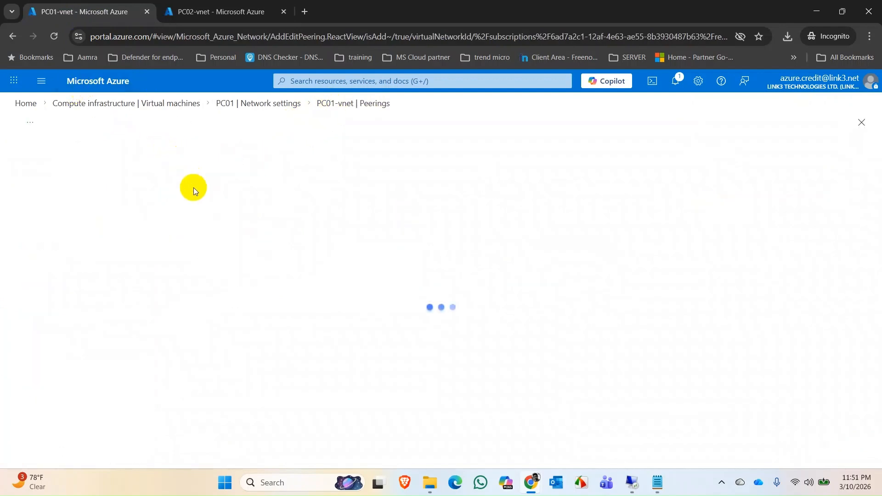
pyautogui.click(214, 235)
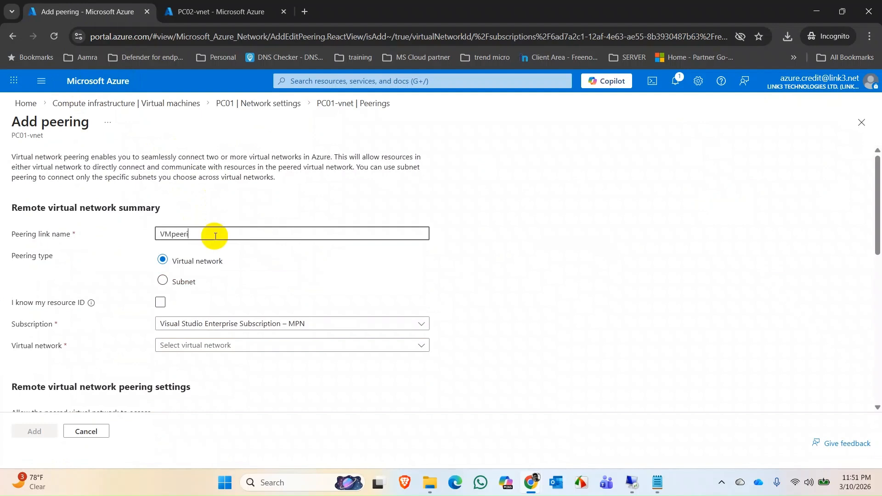
pyautogui.write('VMpeering1-2')
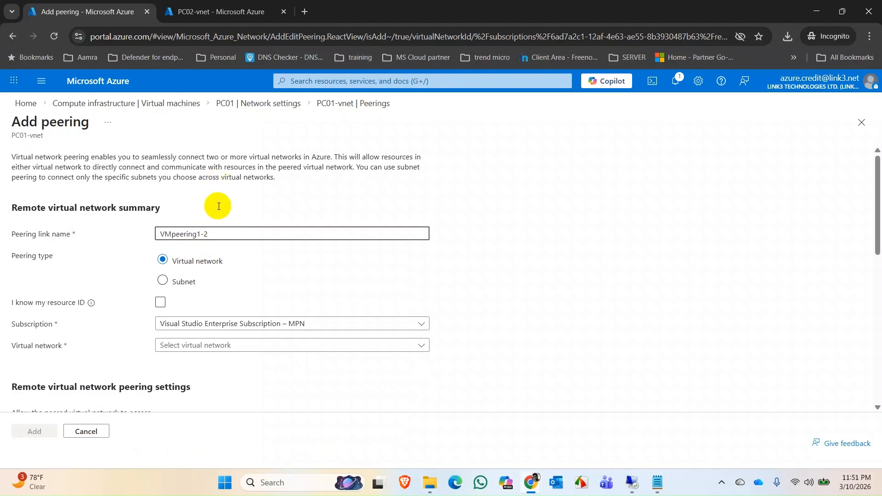
pyautogui.click(296, 345)
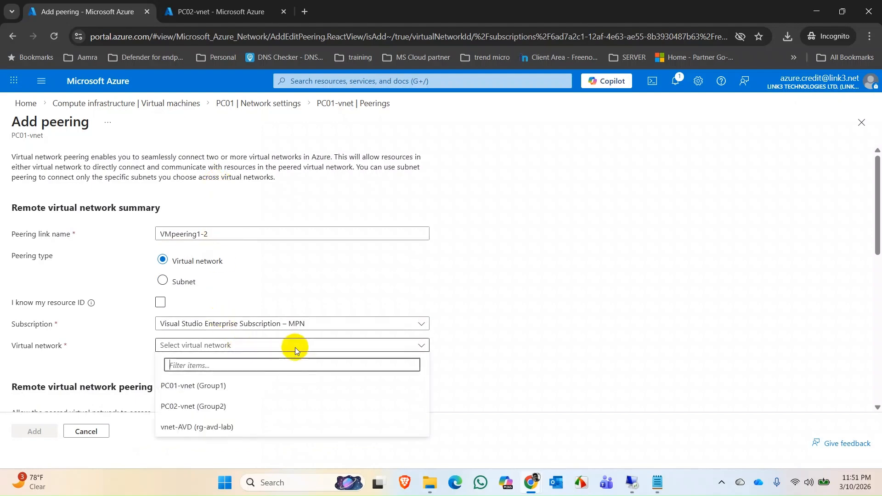
pyautogui.click(236, 406)
# Reuse VMpeering1-2 as the local peering link name and add the peering to PC01-vnet.
pyautogui.scroll(-3, 393, 349)
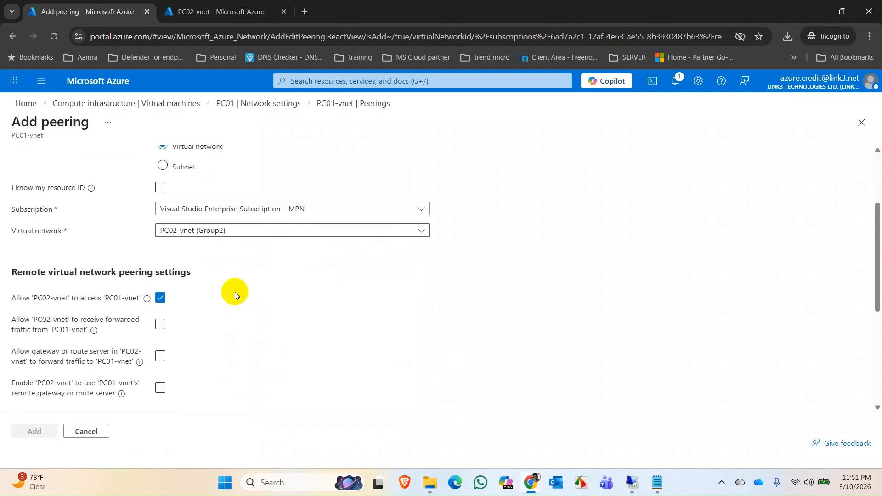
pyautogui.scroll(-4, 326, 309)
pyautogui.scroll(7, 293, 284)
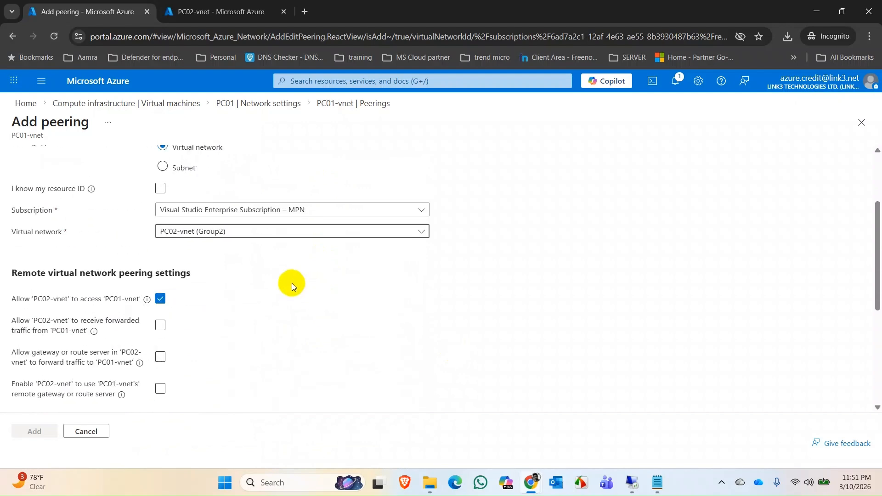
pyautogui.moveTo(252, 232); pyautogui.dragTo(0, 241)
pyautogui.hotkey('ctrl', 'c')
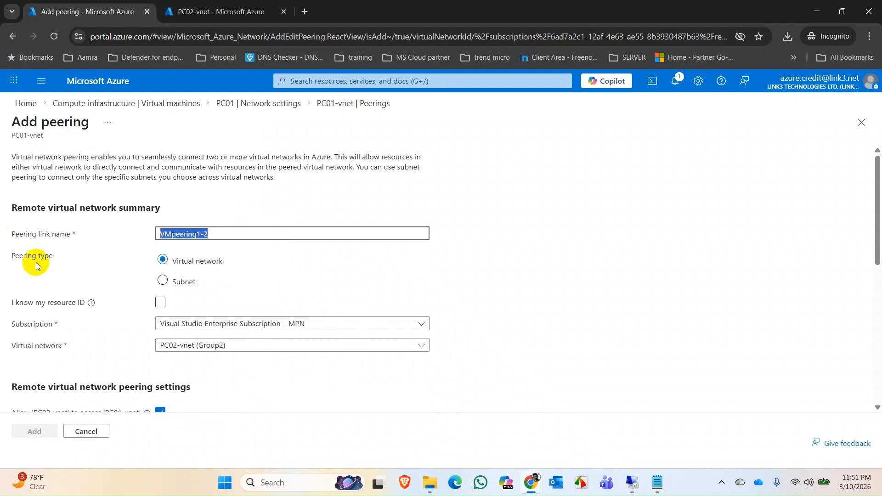
pyautogui.scroll(-7, 233, 325)
pyautogui.click(232, 285)
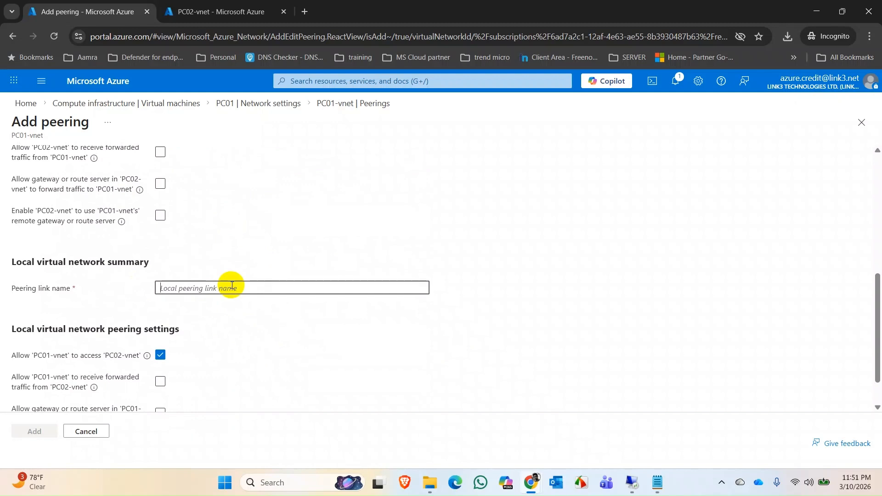
pyautogui.hotkey('ctrl', 'v')
pyautogui.scroll(-1, 225, 329)
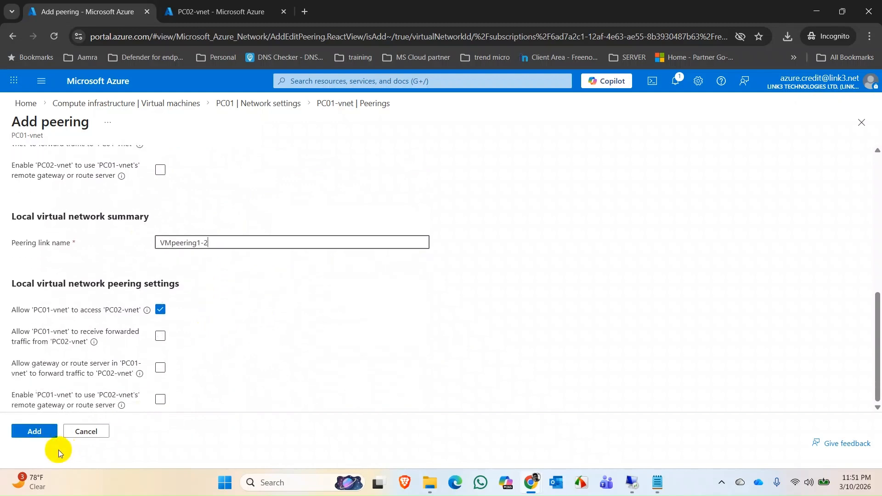
pyautogui.click(31, 434)
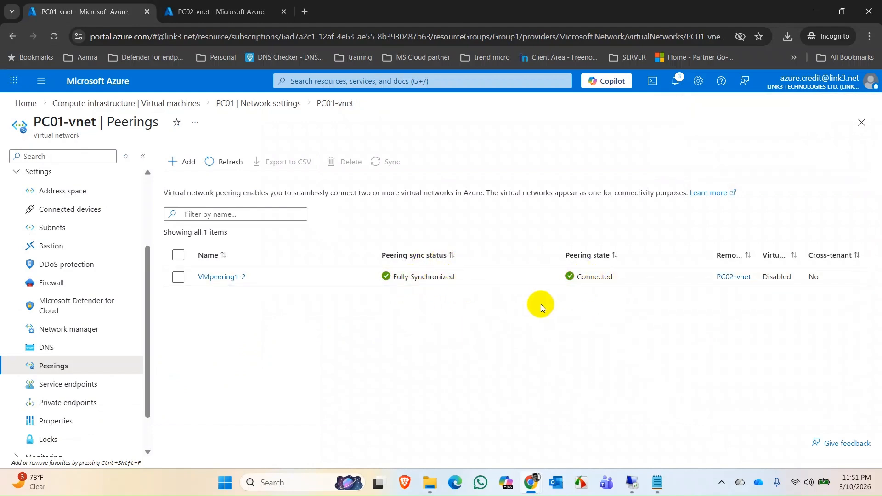
# Switch to PC01's remote desktop and rerun ping 10.2.0.4 in its Command Prompt to test the connection to PC02.
pyautogui.moveTo(632, 482)
pyautogui.click(570, 407)
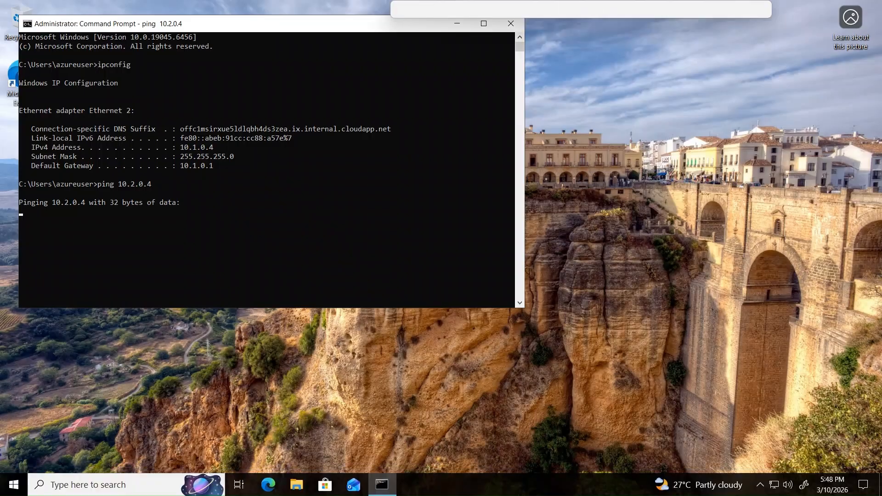
pyautogui.click(277, 211)
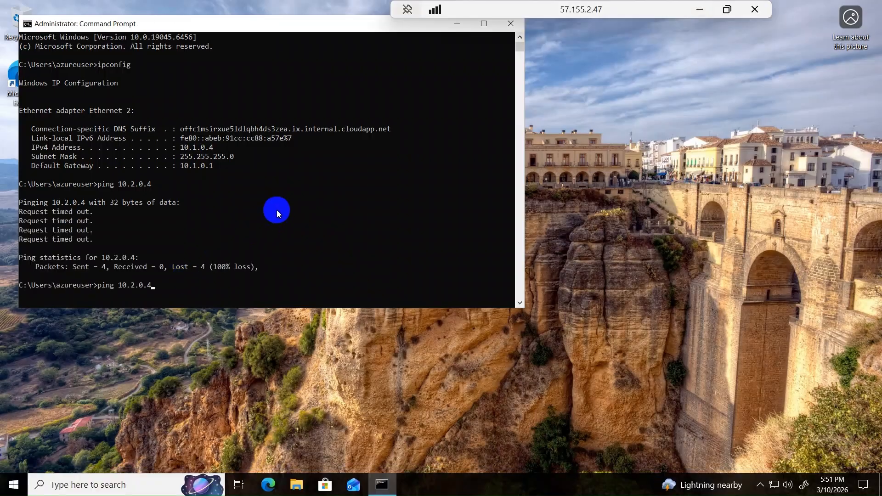
pyautogui.press('Return')
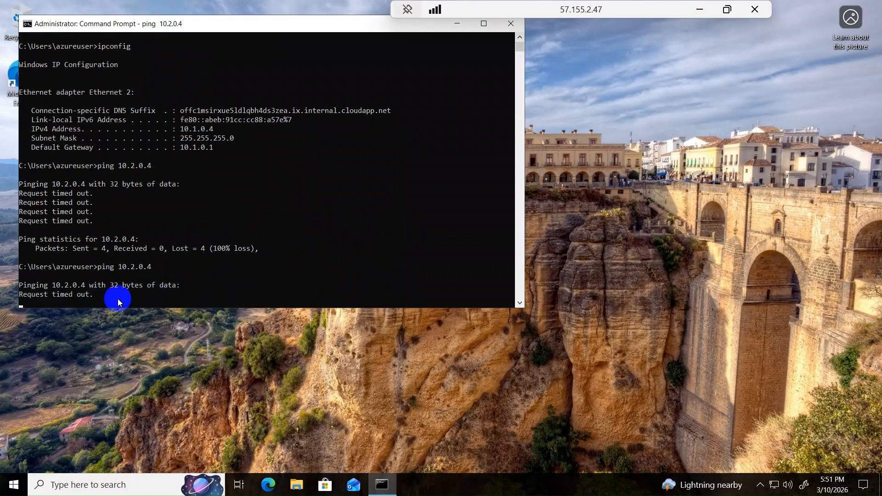
# Return to the Azure portal in Chrome and open the network settings of the PC01 virtual machine.
pyautogui.click(703, 11)
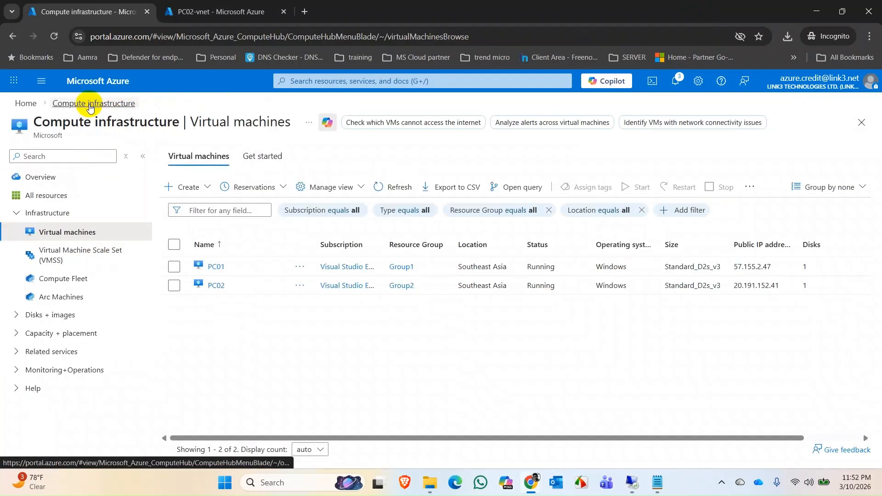
pyautogui.click(213, 267)
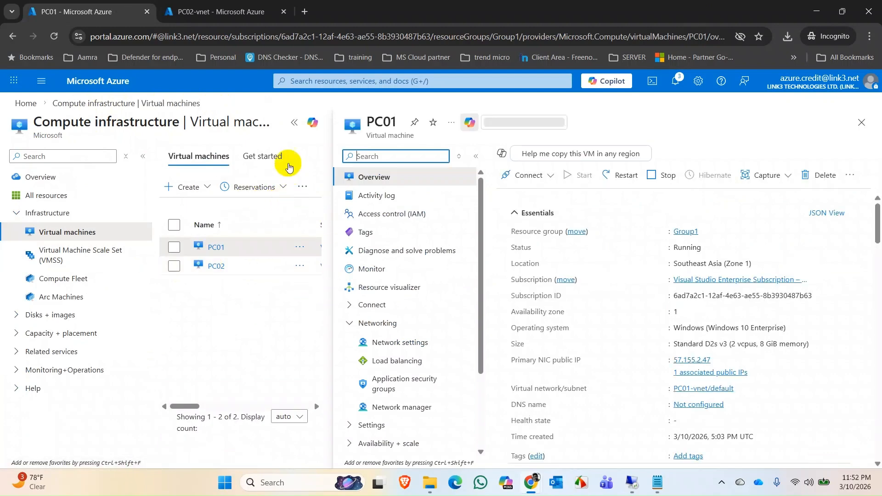
pyautogui.click(294, 123)
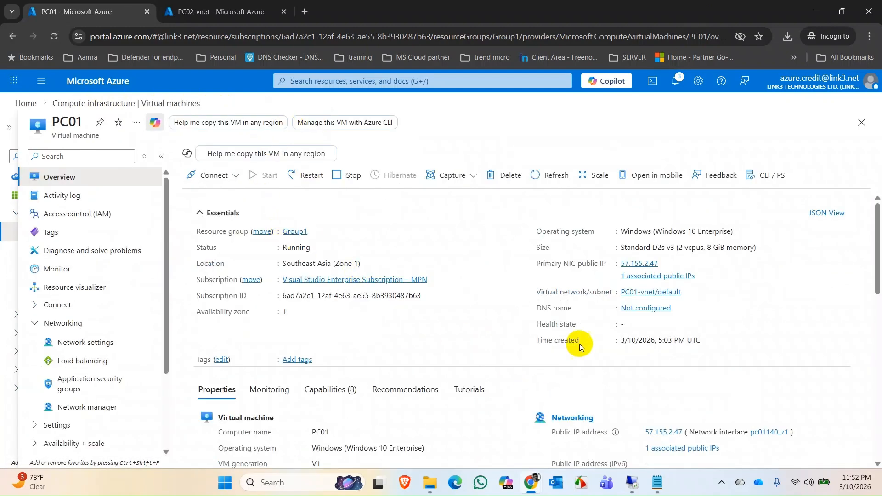
pyautogui.scroll(-3, 585, 341)
pyautogui.click(584, 309)
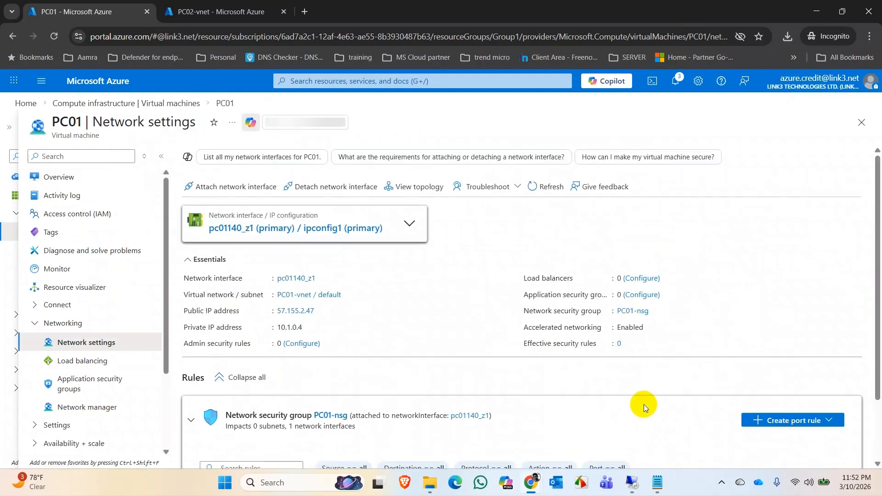
# Add an inbound port rule named allowping to PC01-nsg that allows ICMPv4 traffic.
pyautogui.scroll(-3, 676, 386)
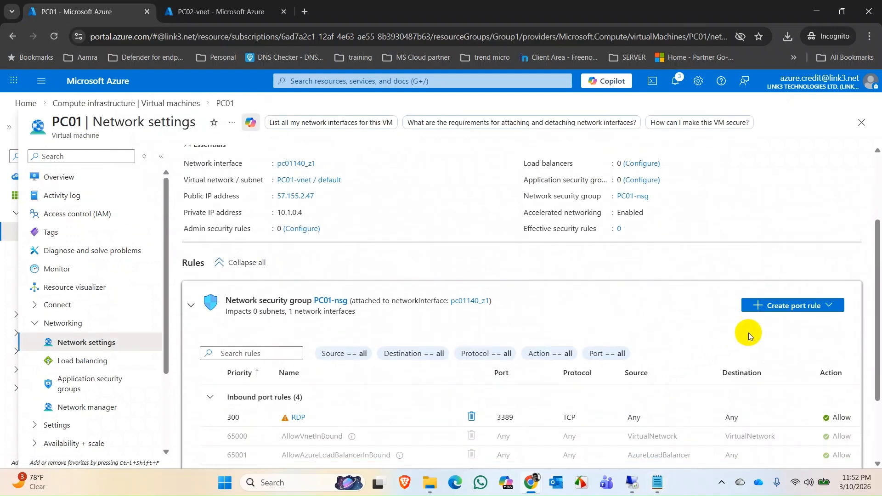
pyautogui.click(799, 307)
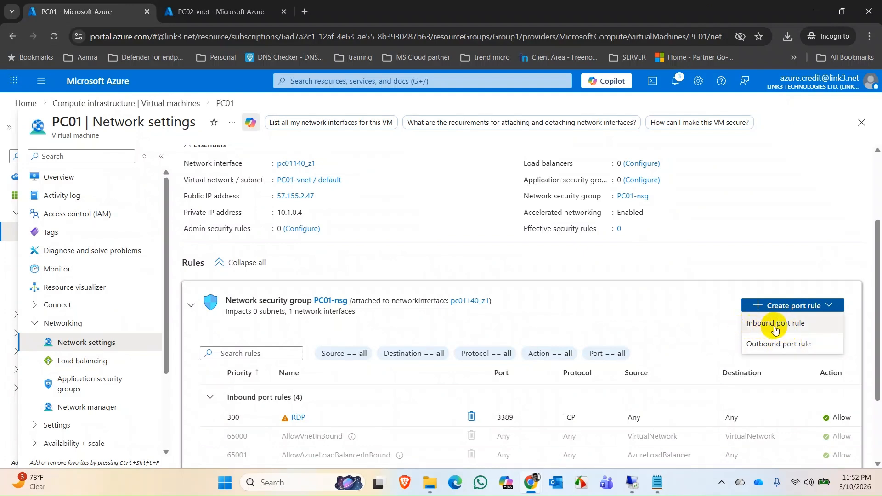
pyautogui.click(776, 329)
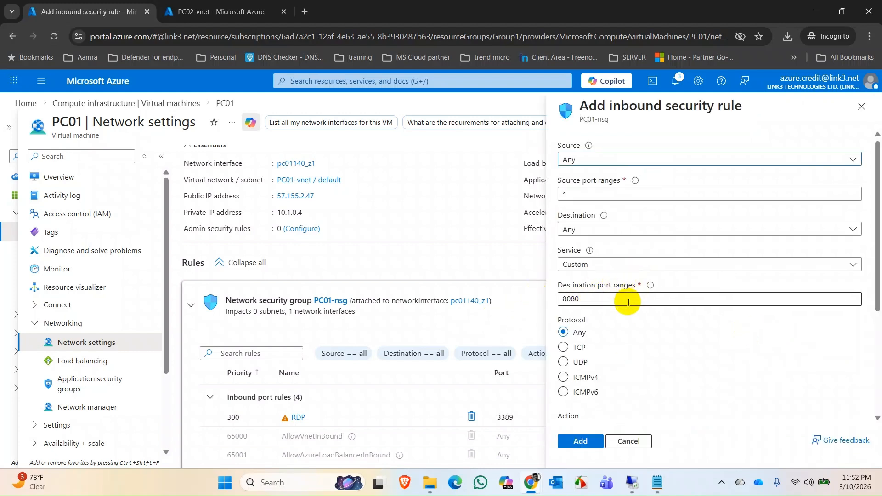
pyautogui.scroll(-1, 620, 300)
pyautogui.click(571, 321)
pyautogui.scroll(-2, 611, 326)
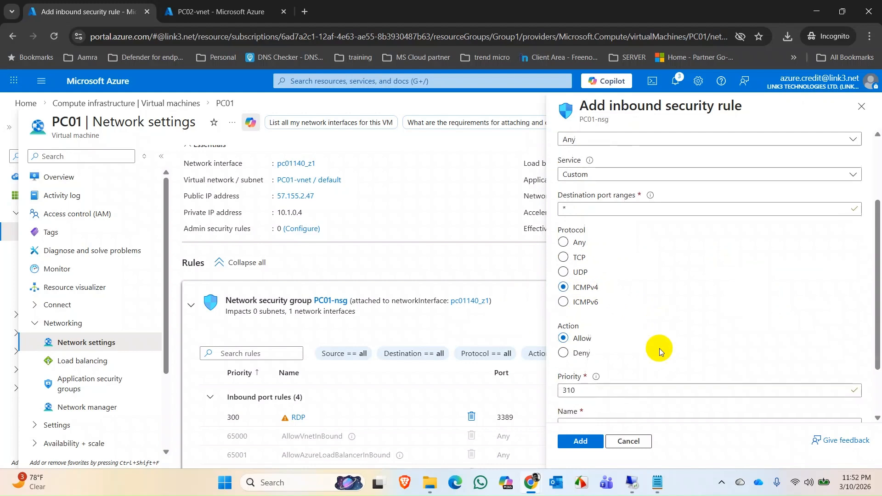
pyautogui.click(606, 341)
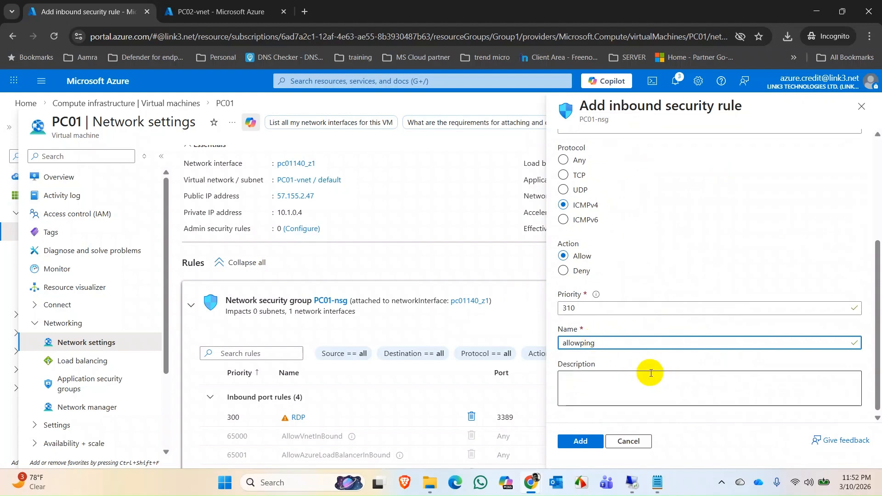
pyautogui.click(580, 441)
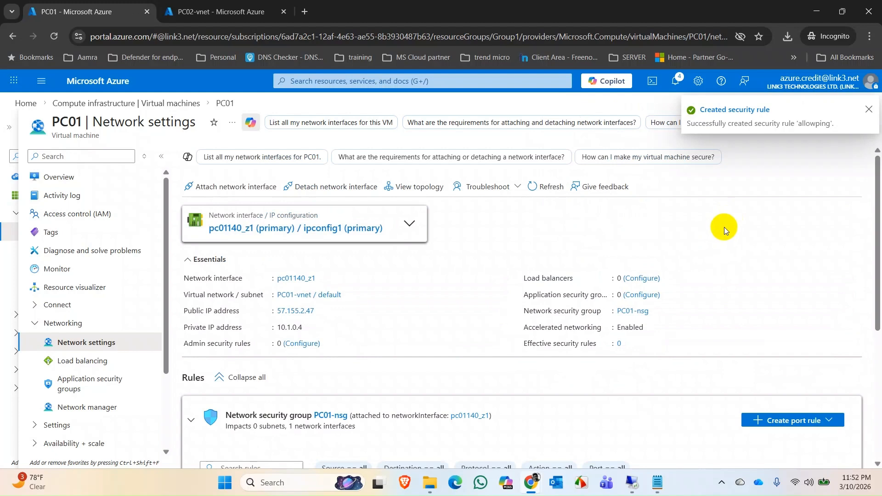
# Add an outbound port rule named allowping2 to PC01-nsg that allows ICMPv4 traffic.
pyautogui.scroll(-3, 808, 348)
pyautogui.click(824, 305)
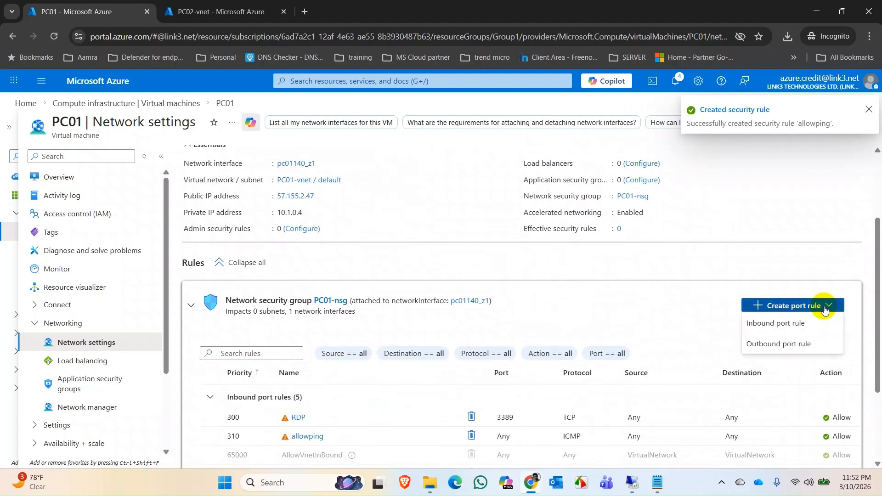
pyautogui.click(784, 349)
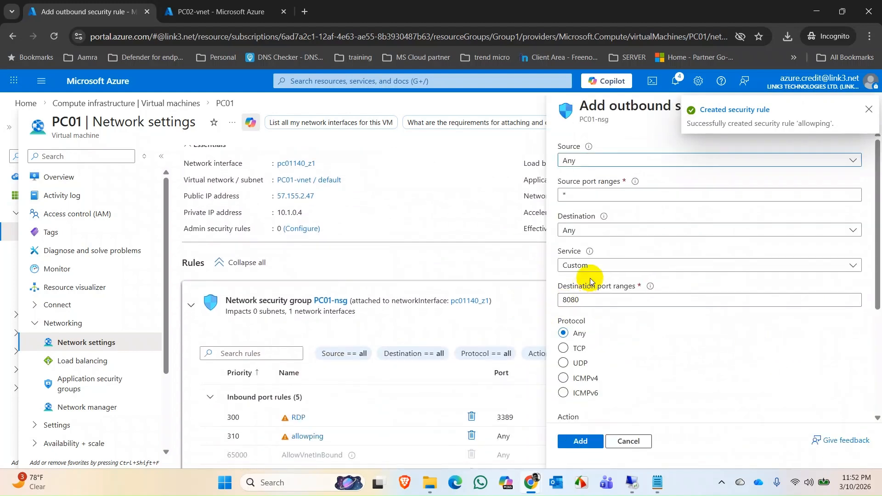
pyautogui.click(564, 378)
pyautogui.scroll(-3, 693, 384)
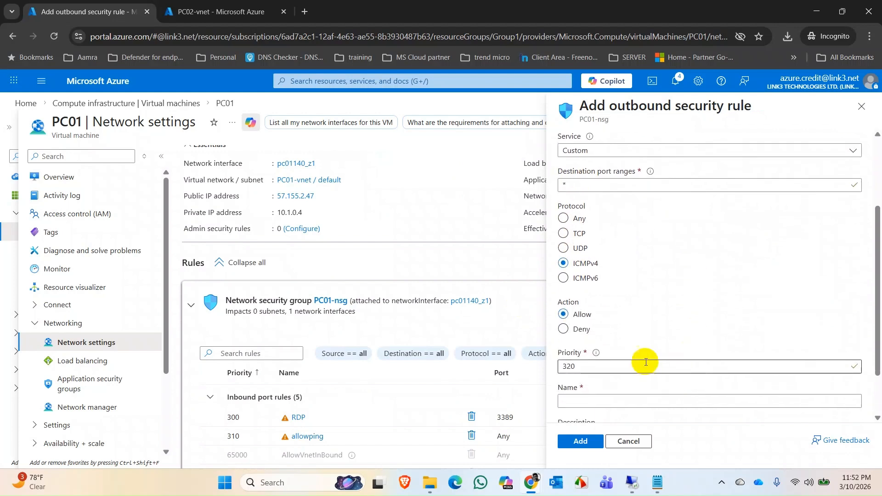
pyautogui.click(593, 396)
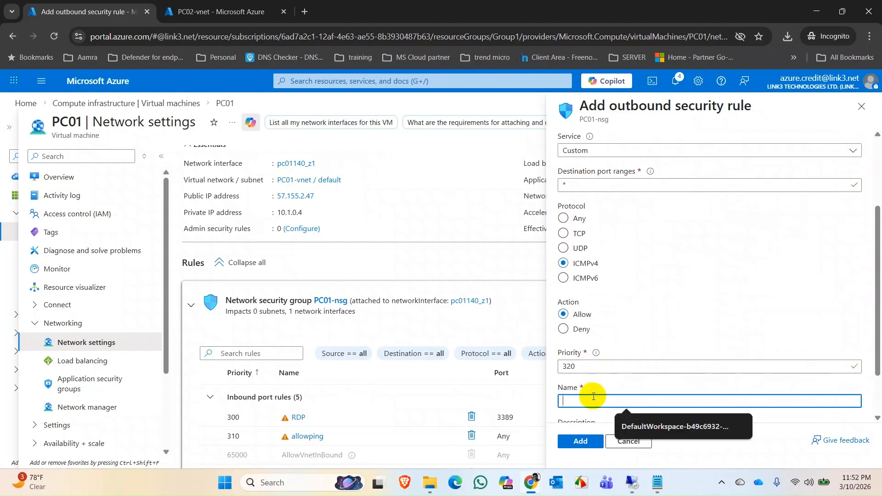
pyautogui.write('ping2')
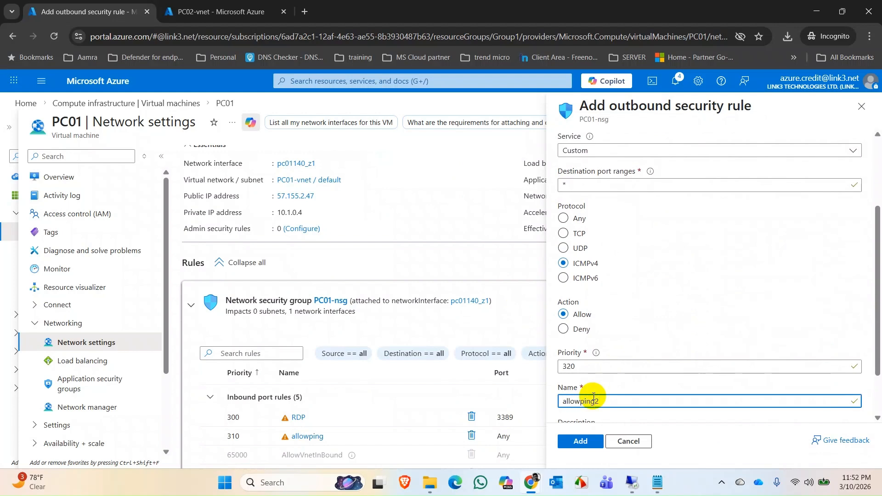
pyautogui.scroll(-1, 689, 371)
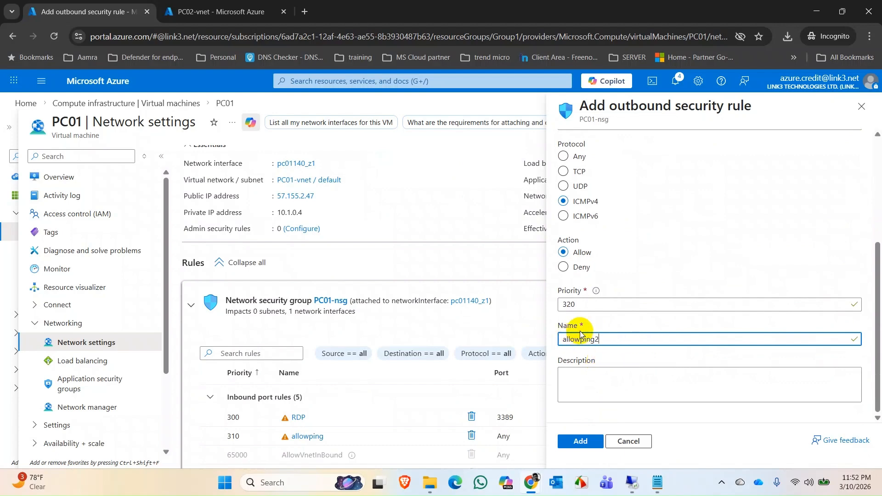
pyautogui.click(582, 440)
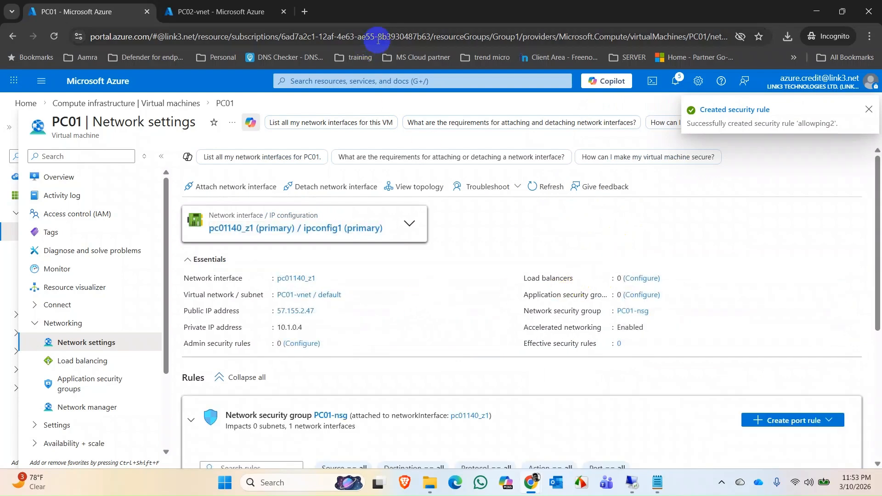
# Open the network settings of the PC02 virtual machine in the PC02-vnet browser tab.
pyautogui.click(214, 13)
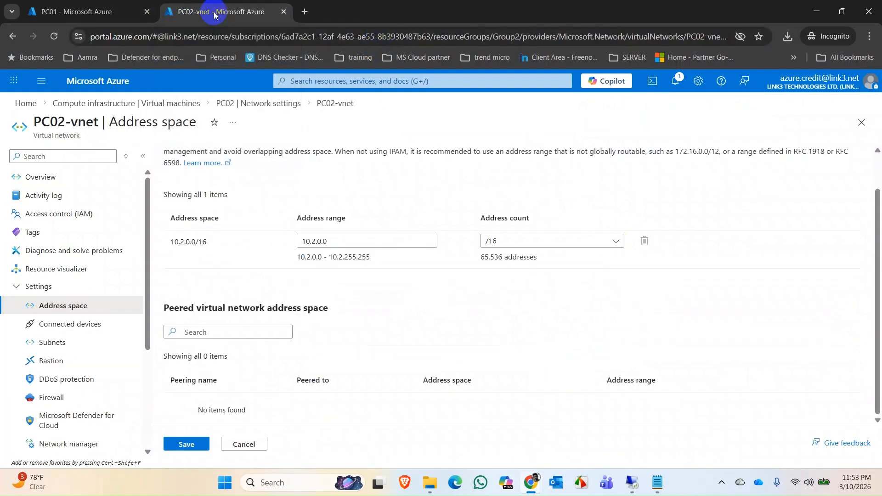
pyautogui.click(98, 110)
pyautogui.click(213, 285)
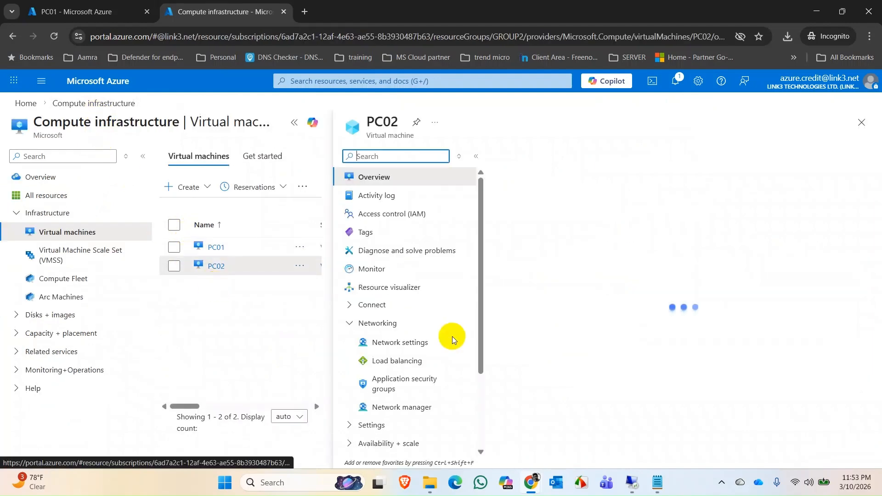
pyautogui.click(293, 124)
pyautogui.scroll(-2, 686, 426)
pyautogui.click(581, 393)
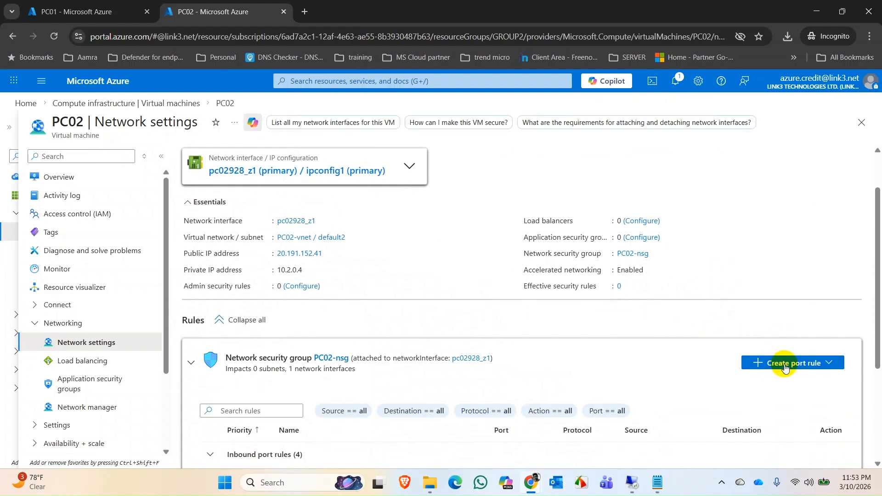
# Add an inbound port rule named allowping to PC02-nsg that allows ICMPv4 traffic.
pyautogui.click(784, 366)
pyautogui.click(772, 377)
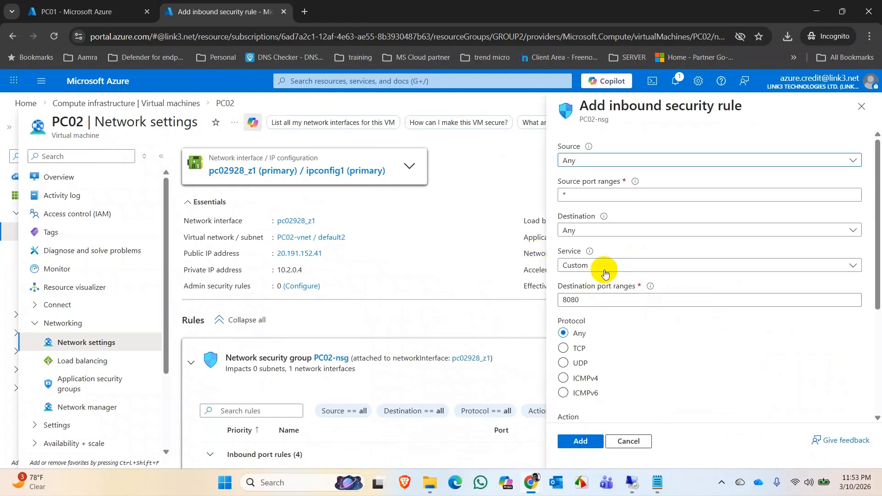
pyautogui.click(563, 378)
pyautogui.scroll(-4, 684, 351)
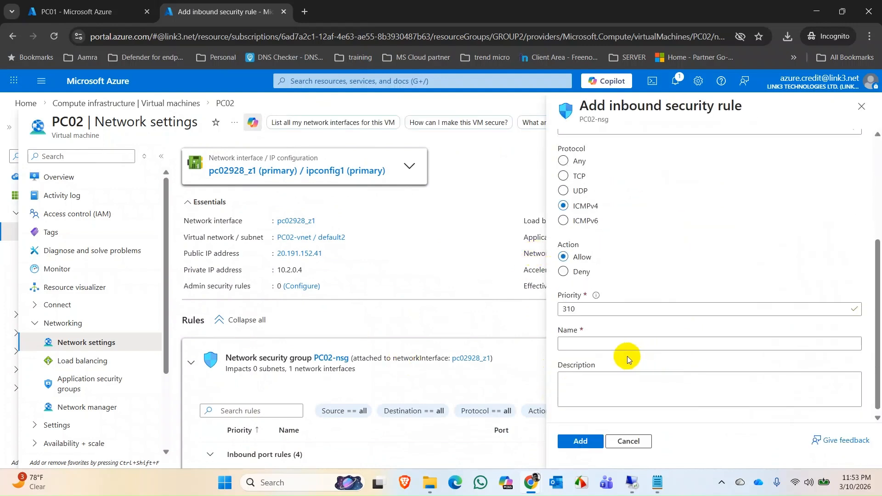
pyautogui.click(615, 344)
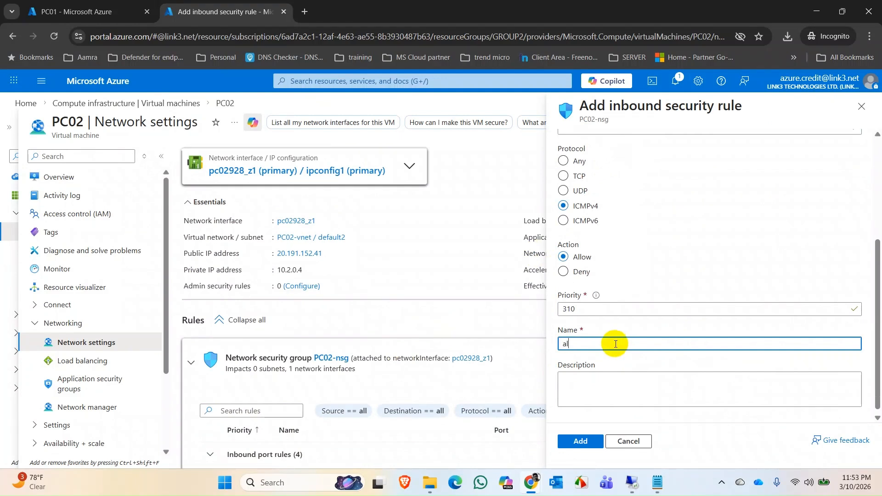
pyautogui.write('allowping')
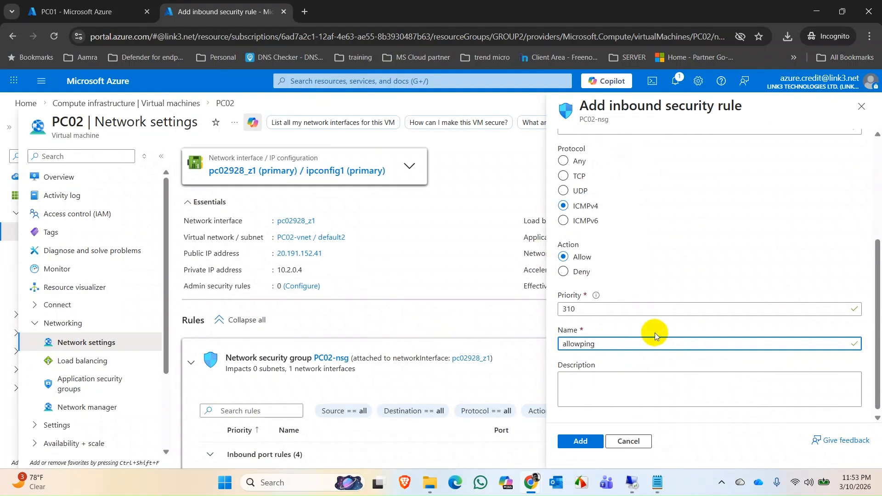
pyautogui.click(581, 441)
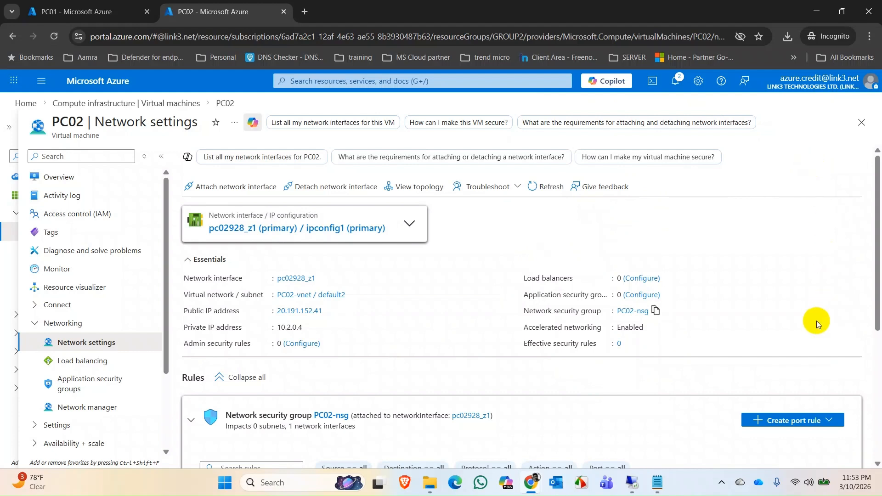
# Add an outbound port rule named allowping2 to PC02-nsg that allows ICMPv4 traffic.
pyautogui.click(817, 420)
pyautogui.click(750, 455)
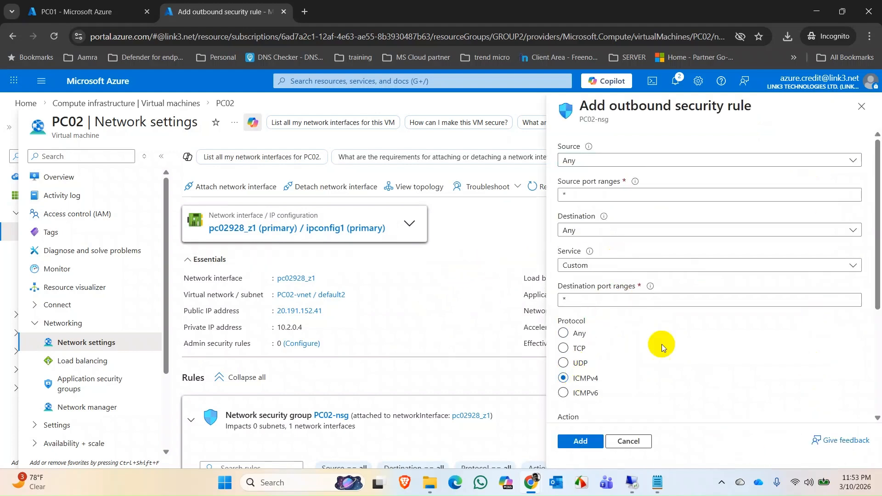
pyautogui.scroll(-4, 660, 340)
pyautogui.click(597, 342)
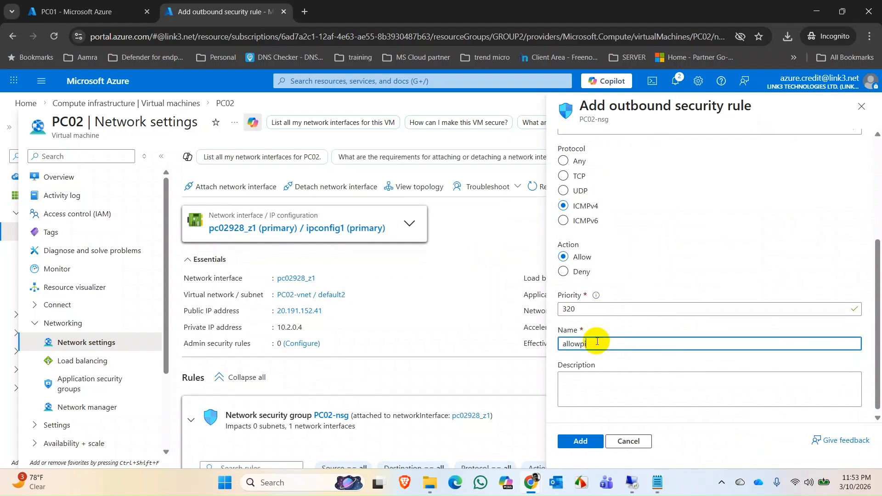
pyautogui.write('allowping2')
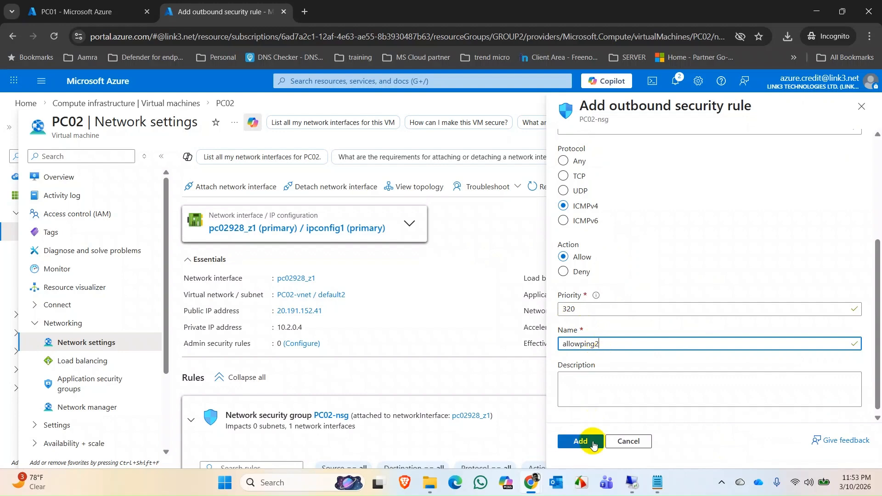
pyautogui.click(581, 442)
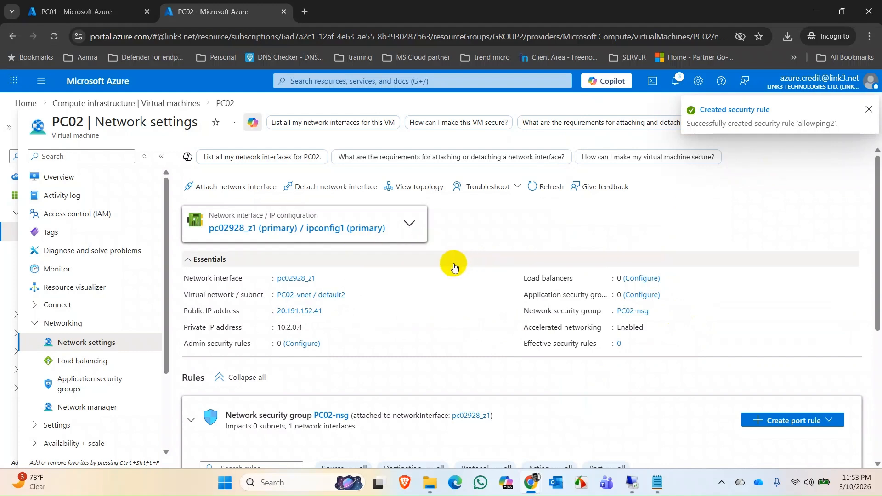
# Copy the New-NetFirewallRule command from VM.txt in Notepad and switch to PC01's remote desktop.
pyautogui.click(665, 493)
pyautogui.moveTo(676, 215); pyautogui.dragTo(324, 206)
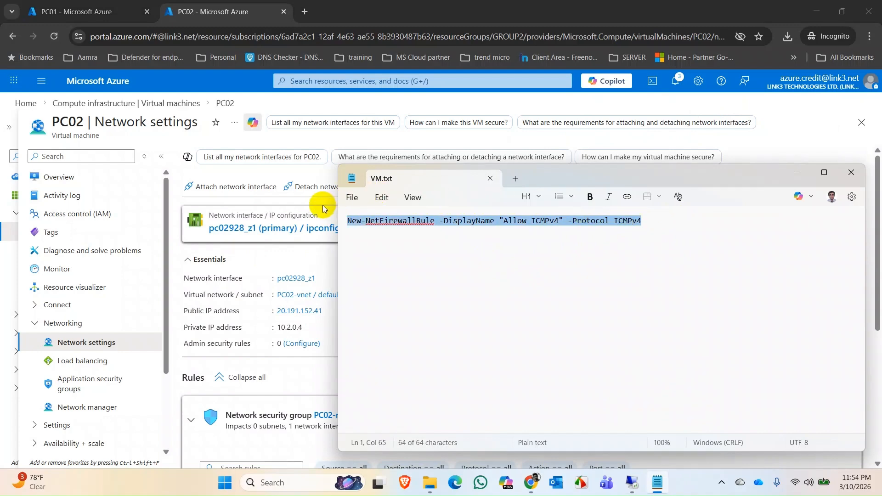
pyautogui.click(629, 482)
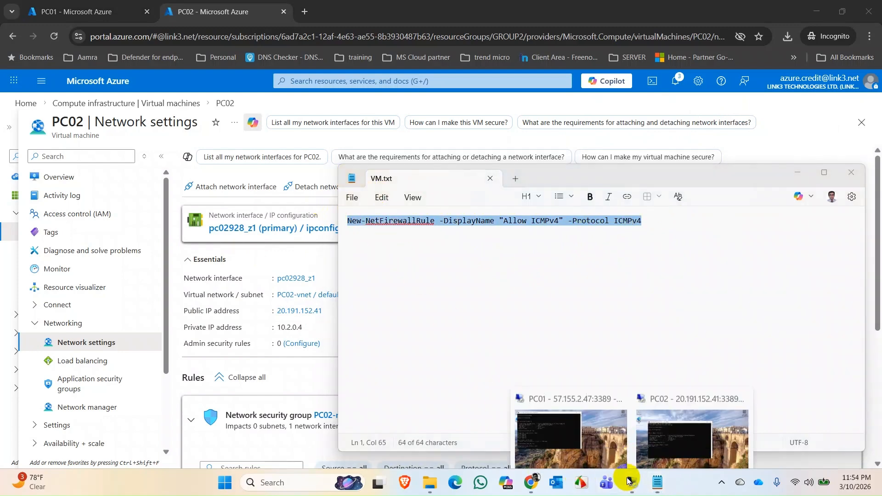
pyautogui.click(541, 423)
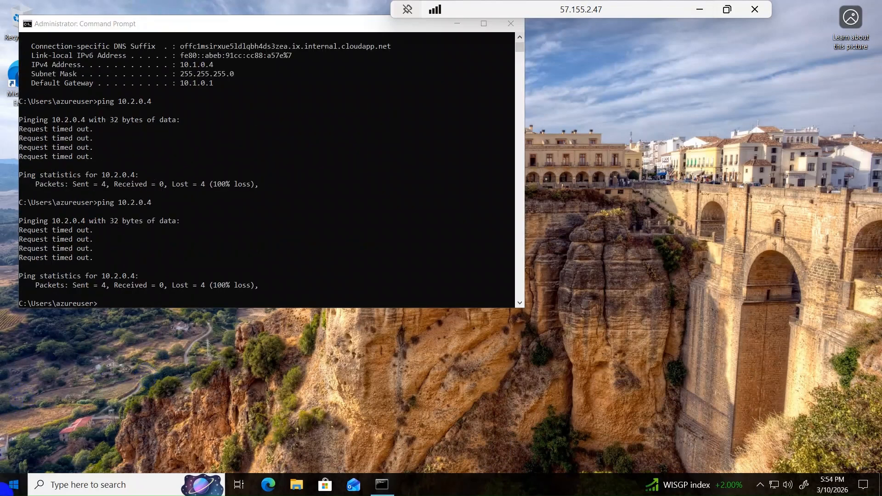
# Open PowerShell as administrator on PC01 and run New-NetFirewallRule -DisplayName "Allow ICMPv4" -Protocol ICMPv4.
pyautogui.press('super')
pyautogui.write('power')
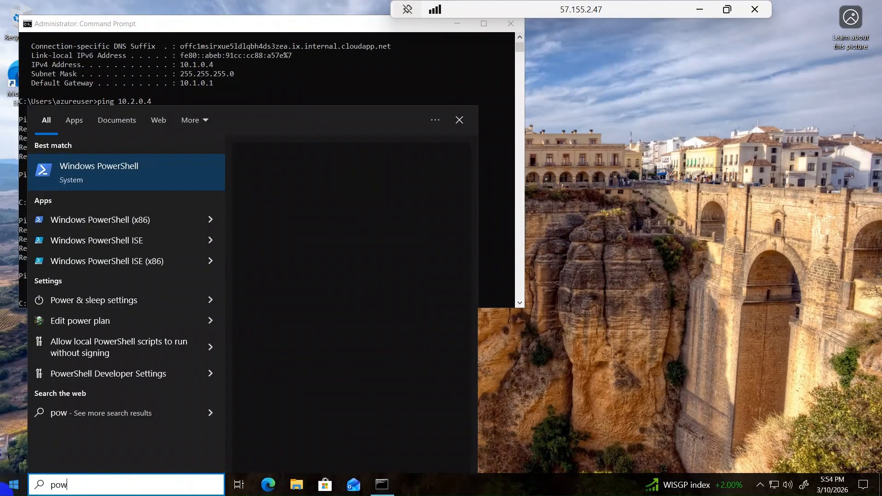
pyautogui.rightClick(114, 180)
pyautogui.click(162, 188)
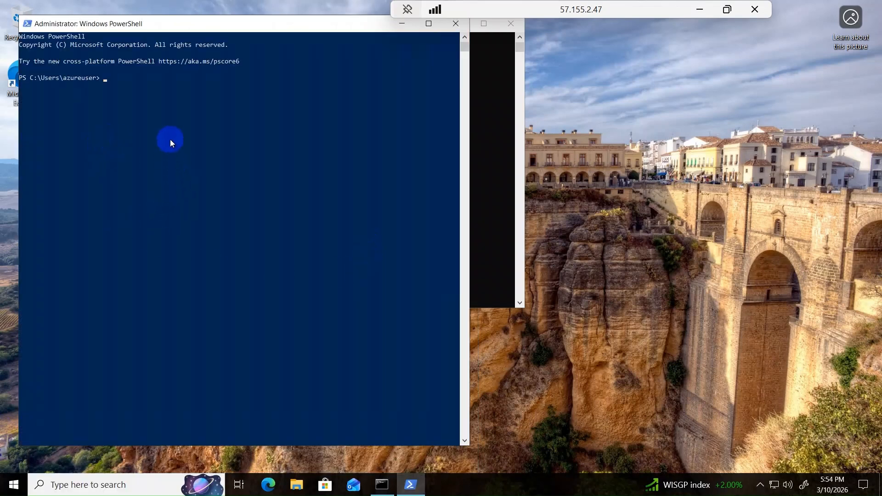
pyautogui.write('New-NetFirewallRule -DisplayName "Allow ICMPv4" -Protocol ICMPv4')
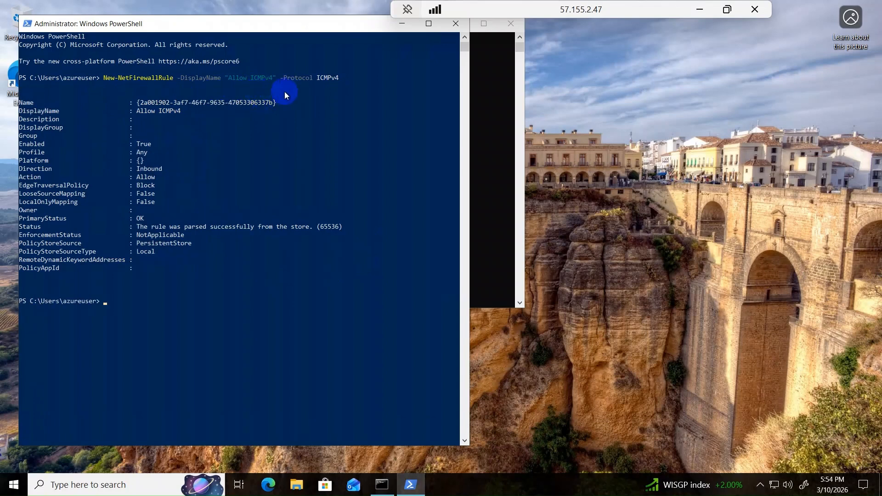
# Switch to PC02's remote desktop and run New-NetFirewallRule -DisplayName "Allow ICMPv4" -Protocol ICMPv4 in PowerShell as administrator.
pyautogui.click(699, 9)
pyautogui.moveTo(632, 482)
pyautogui.click(663, 439)
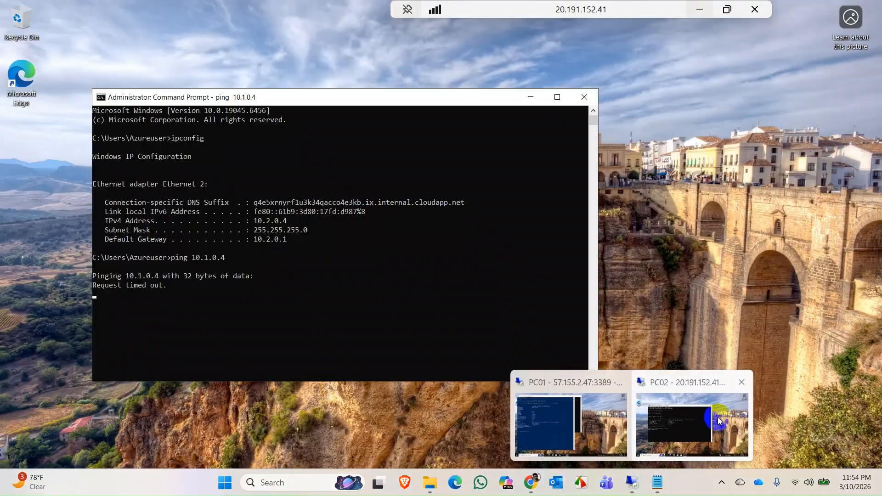
pyautogui.click(10, 487)
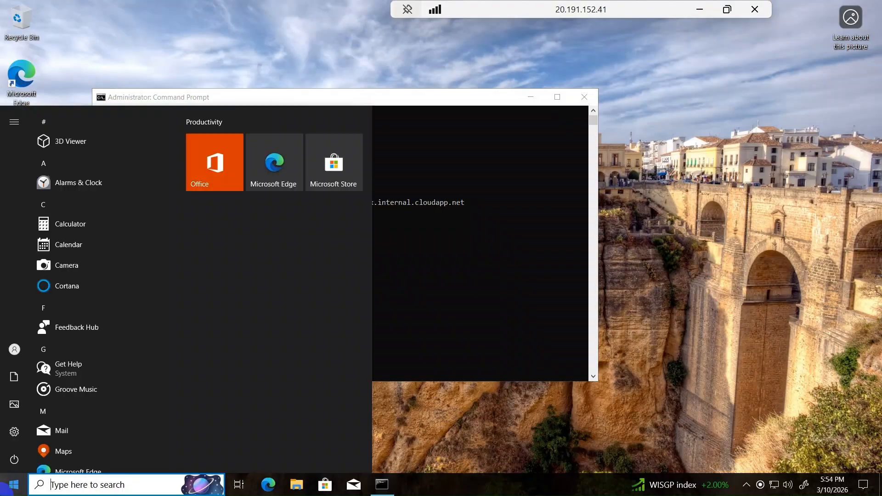
pyautogui.write('power')
pyautogui.rightClick(132, 177)
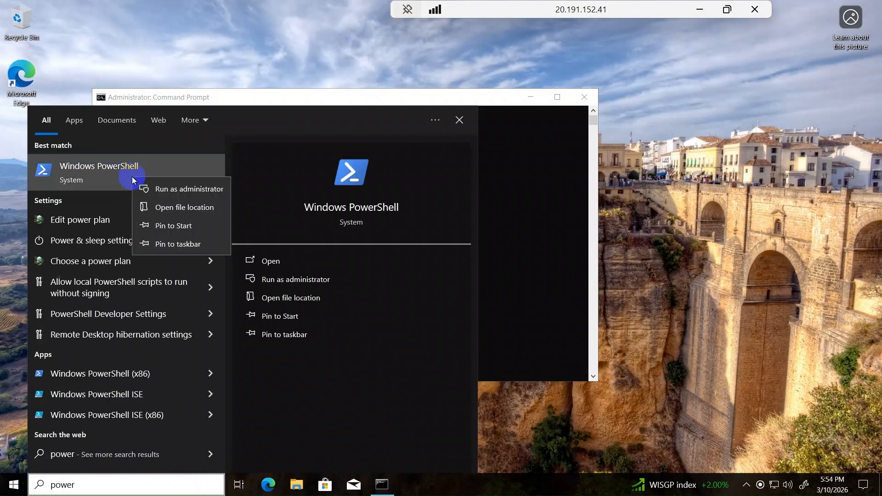
pyautogui.click(166, 188)
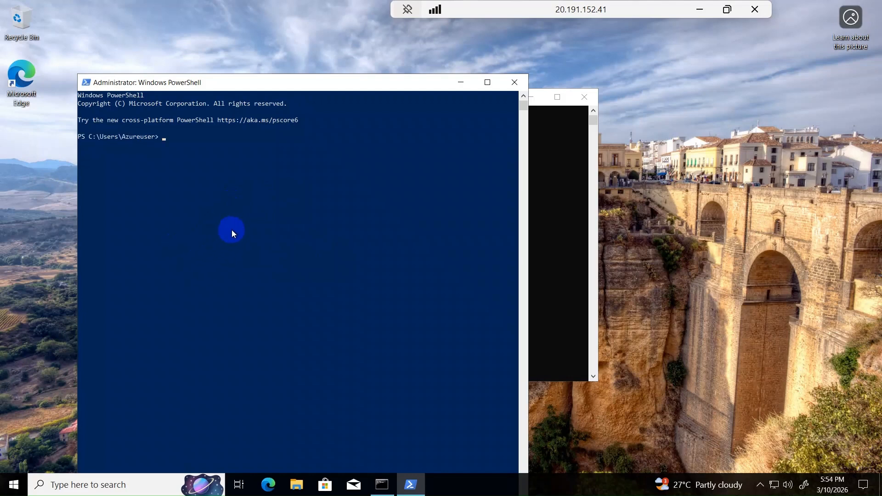
pyautogui.write('ew-NetFirewallRule -DisplayName "Allow ICMPv4" -Protocol ICMPv4')
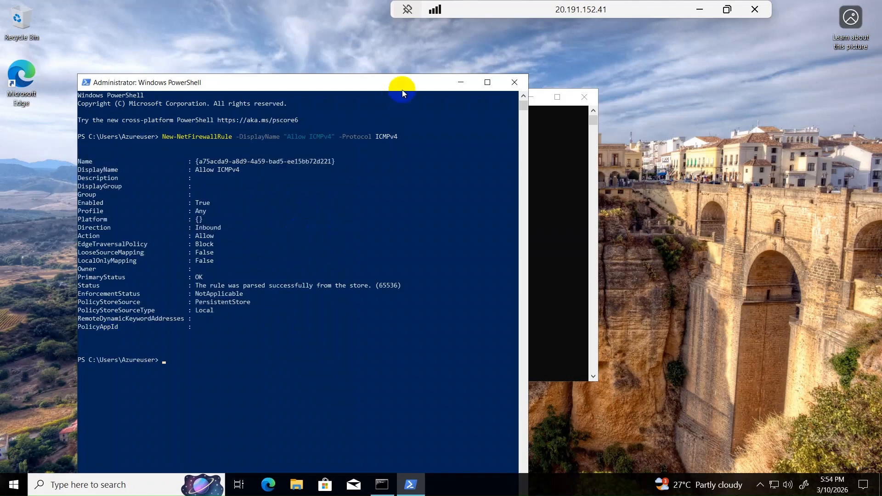
# Minimize PowerShell on PC02 and rerun ping 10.1.0.4 in its Command Prompt to test the connection to PC01.
pyautogui.click(464, 83)
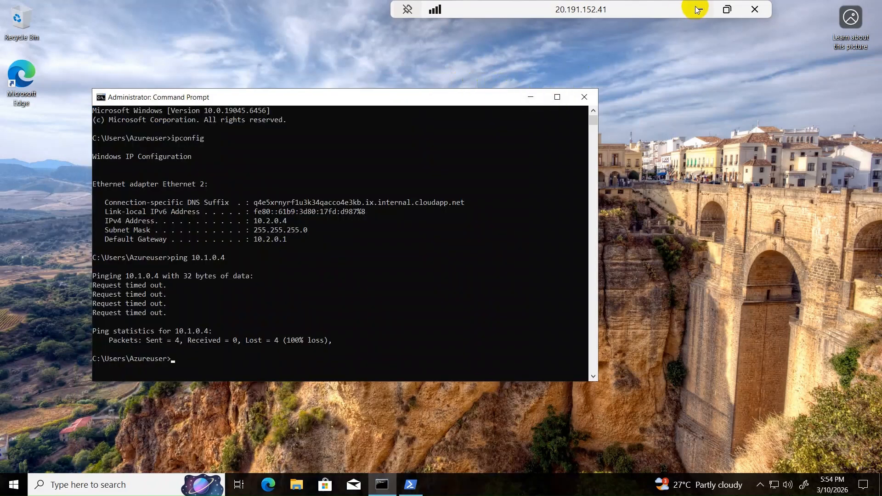
pyautogui.press('Up')
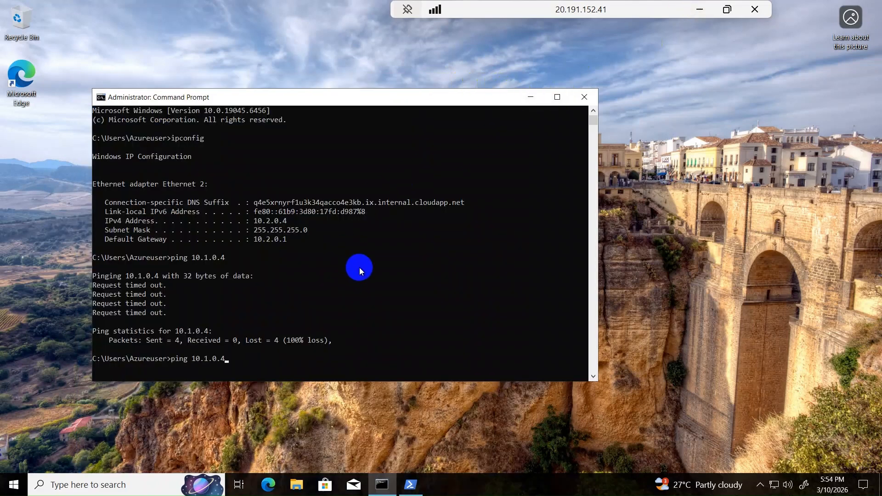
pyautogui.press('Return')
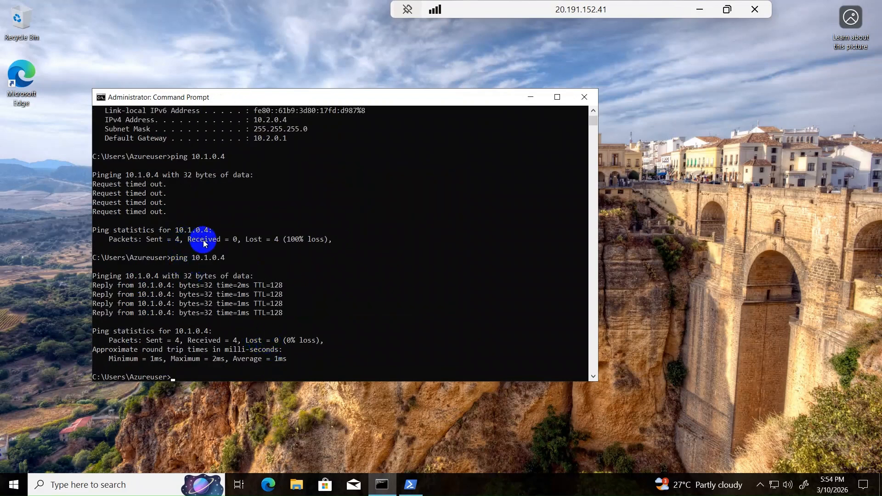
# Check PC02's IP configuration with ipconfig and ping 10.1.0.4 once more.
pyautogui.write('ipconfig')
pyautogui.press('Return')
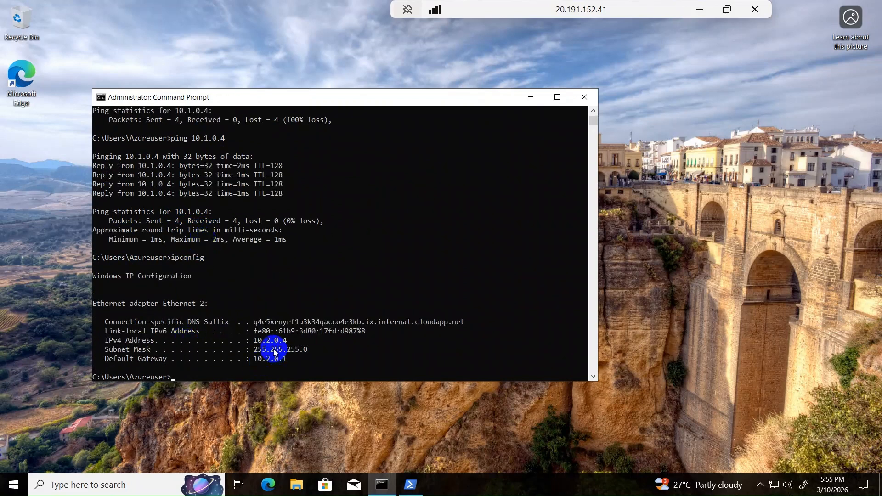
pyautogui.write('ipconfig')
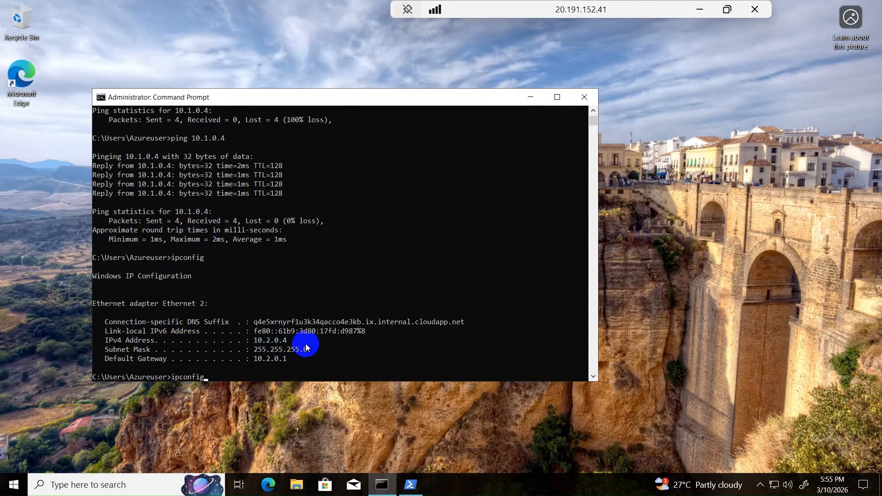
pyautogui.press('Up')
pyautogui.press('Return')
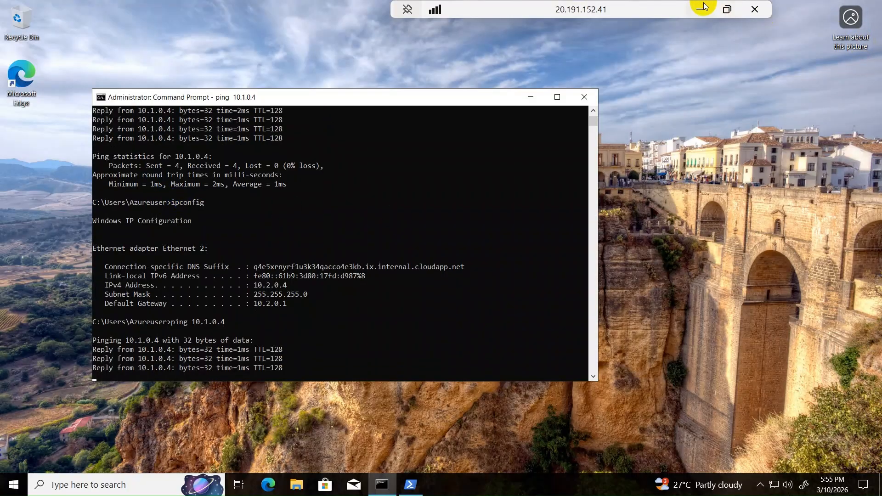
# Switch to PC01's remote desktop and rerun ping 10.2.0.4 in its Command Prompt.
pyautogui.click(726, 8)
pyautogui.moveTo(627, 478)
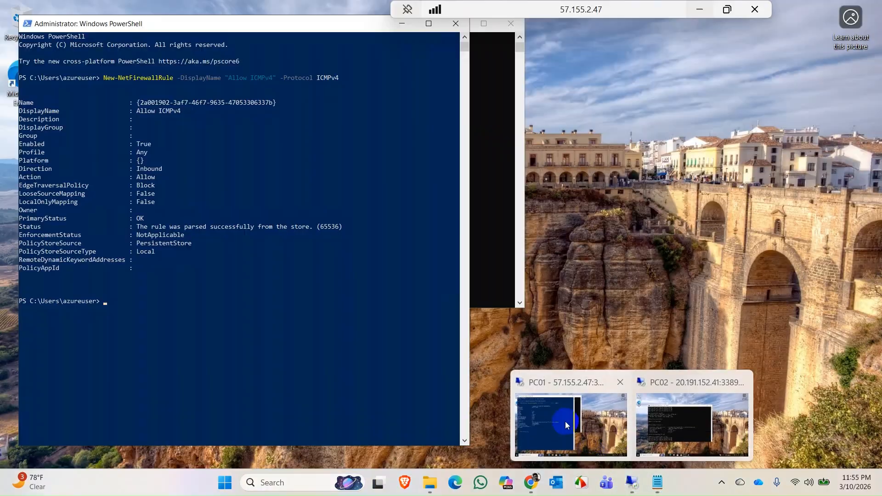
pyautogui.click(571, 425)
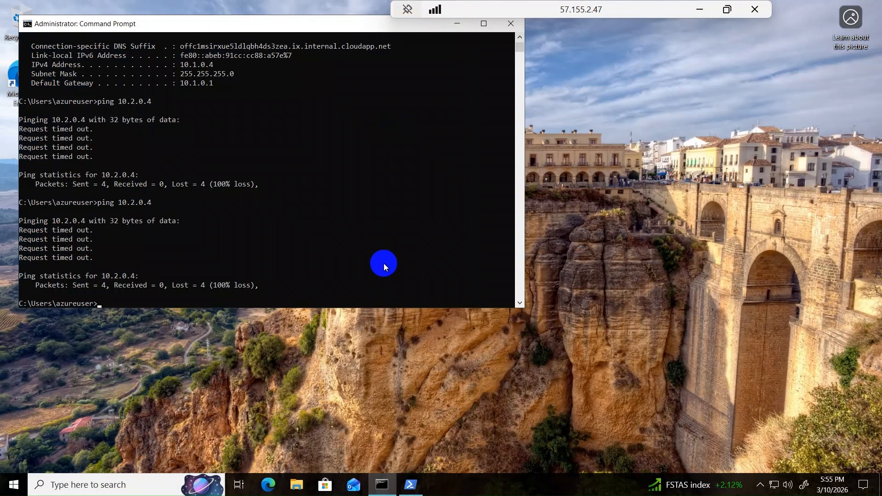
pyautogui.press('Up')
pyautogui.press('Return')
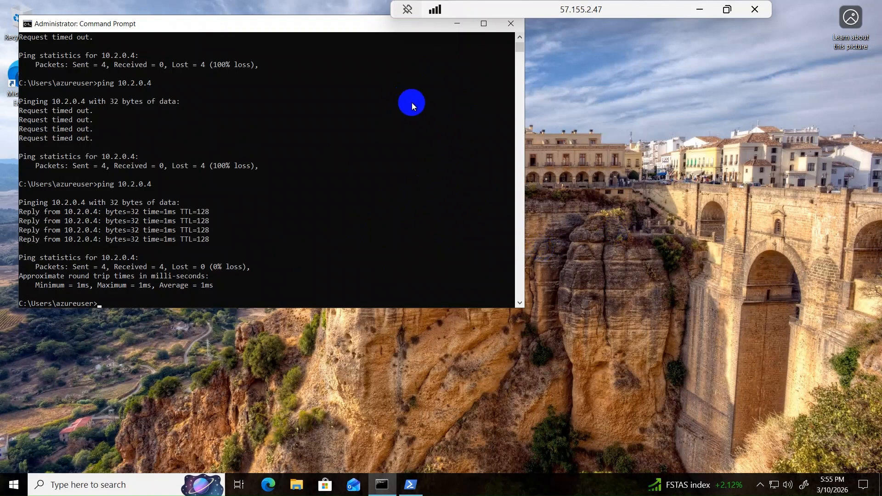
# Minimize the PC01 remote session and Notepad, then return to the Azure virtual machines list and refresh it.
pyautogui.click(457, 24)
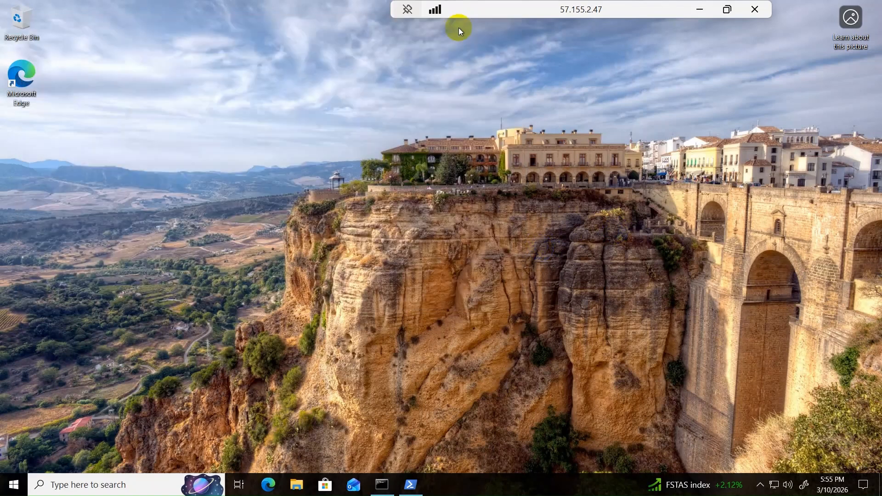
pyautogui.click(699, 10)
pyautogui.click(797, 173)
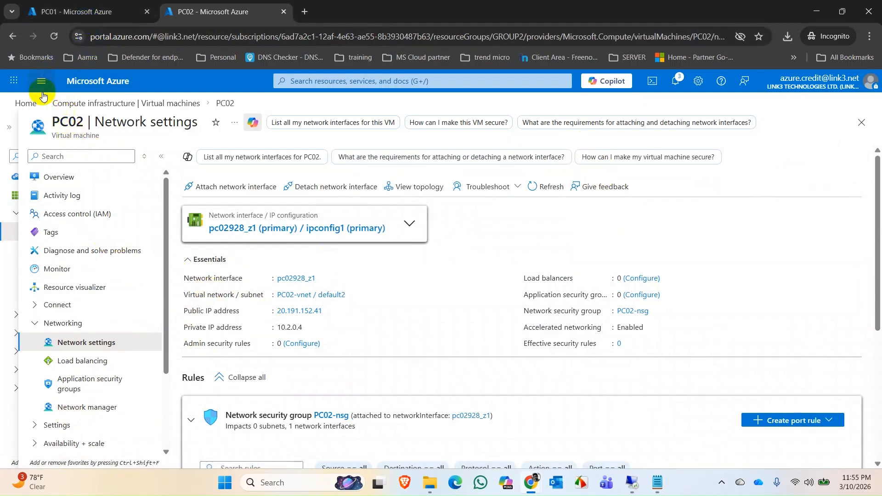
pyautogui.click(69, 103)
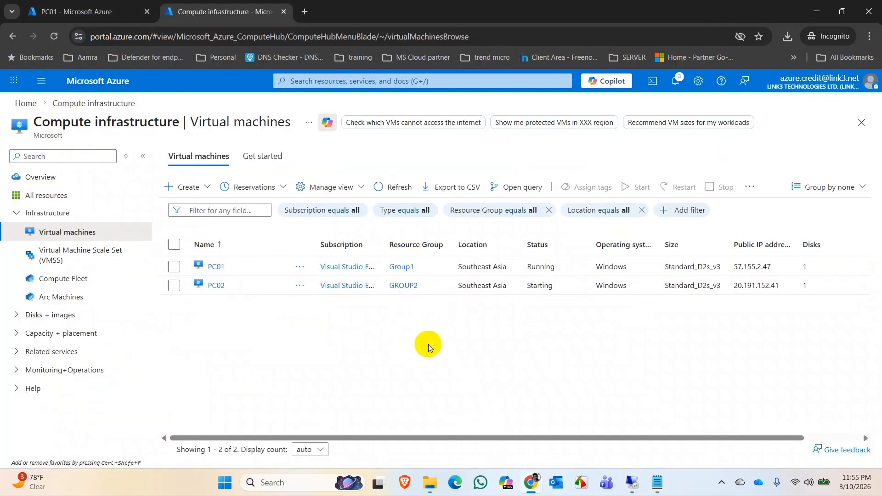
pyautogui.click(393, 187)
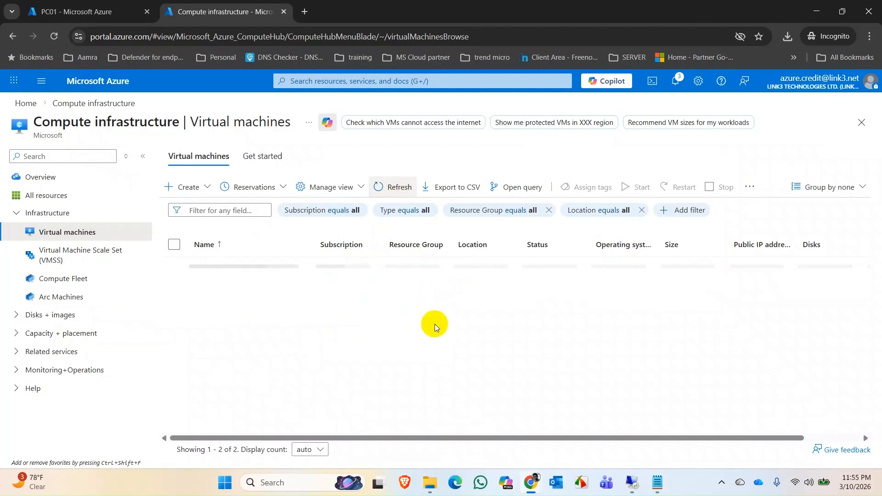